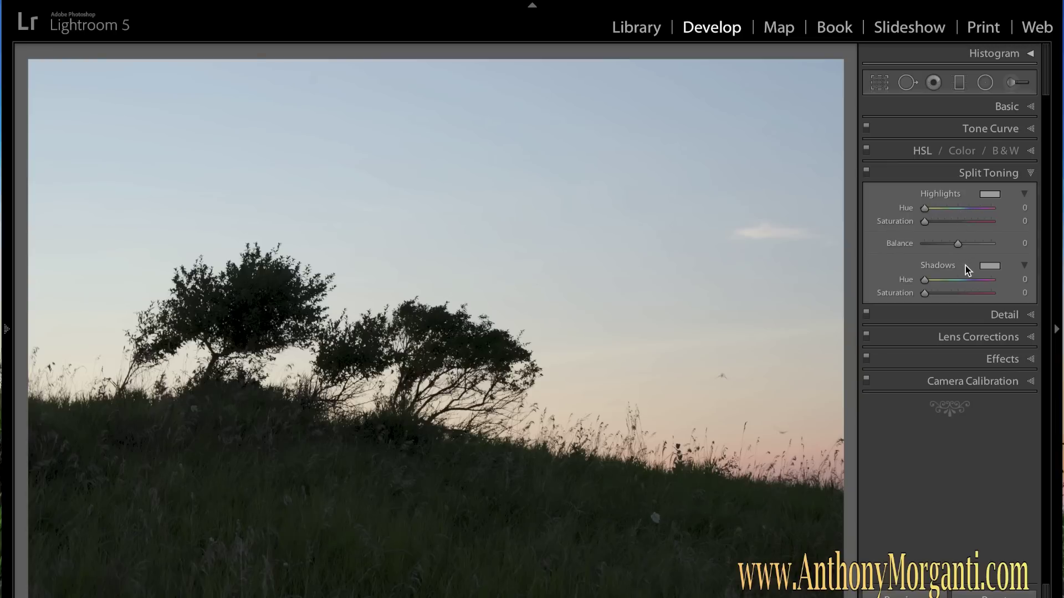
click(1030, 174)
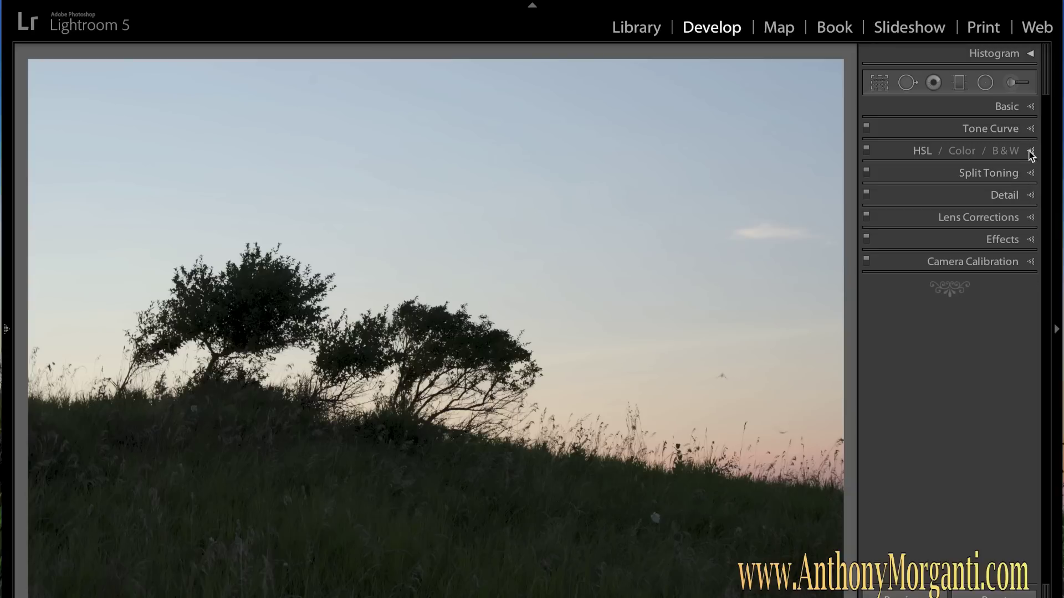
click(1030, 152)
click(953, 154)
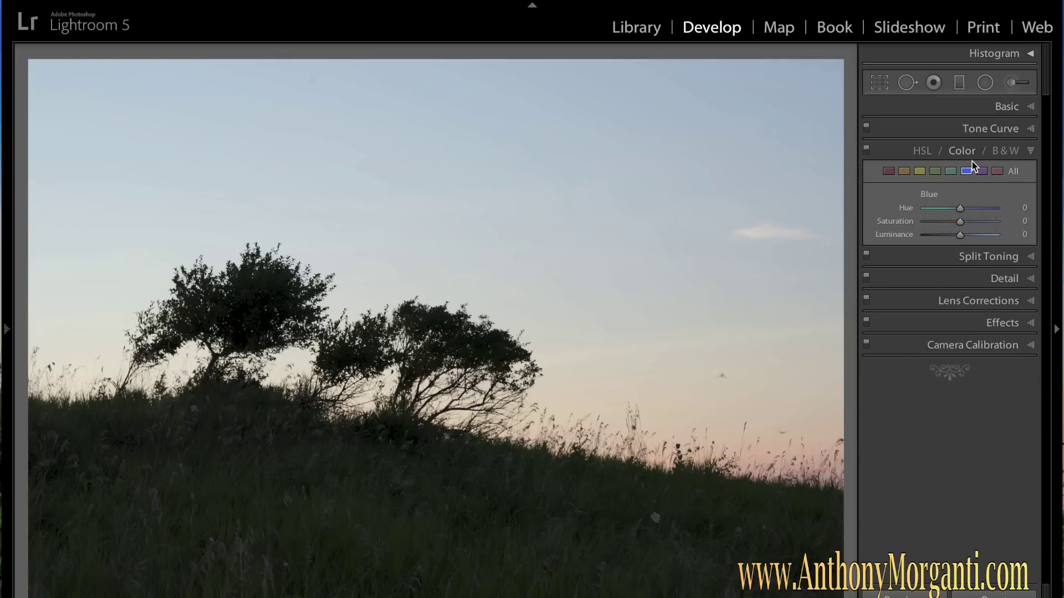
click(923, 152)
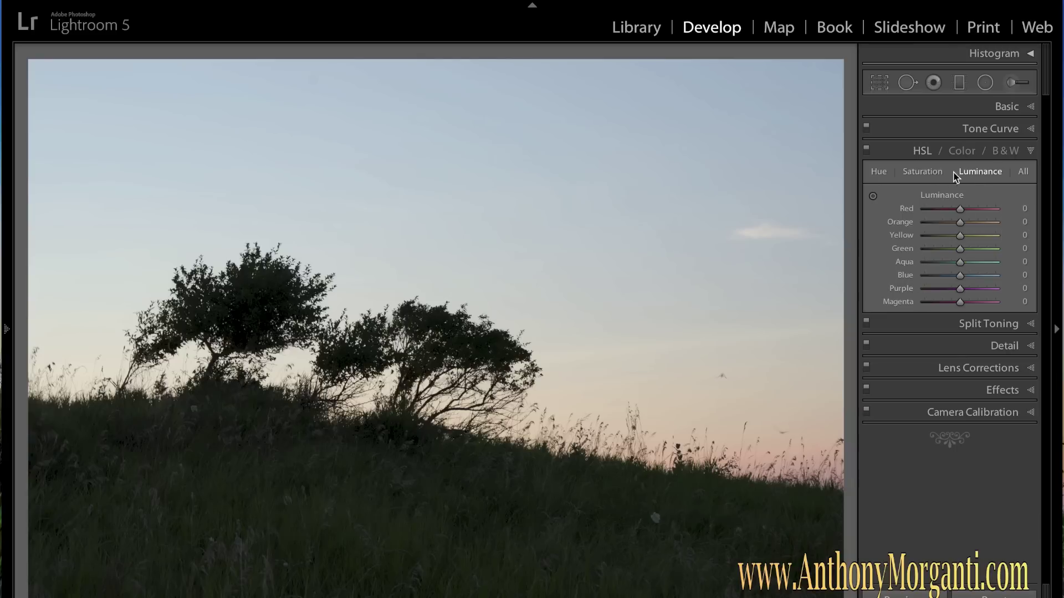
click(1031, 150)
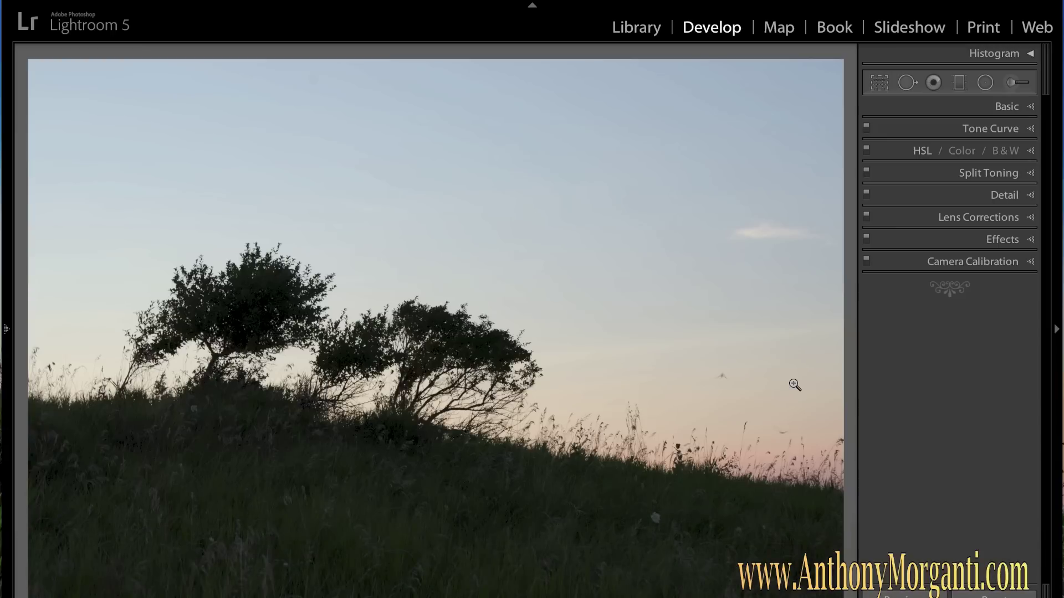
Cycle through the photo's info overlays to check its capture date and exposure settings, and hide the overlay again
key(i)
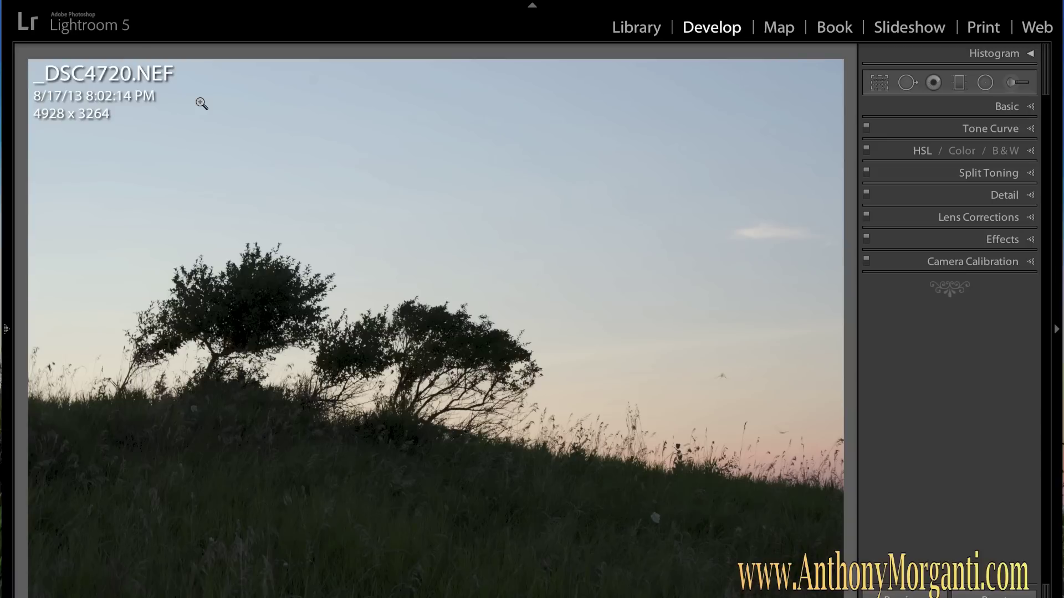
key(i)
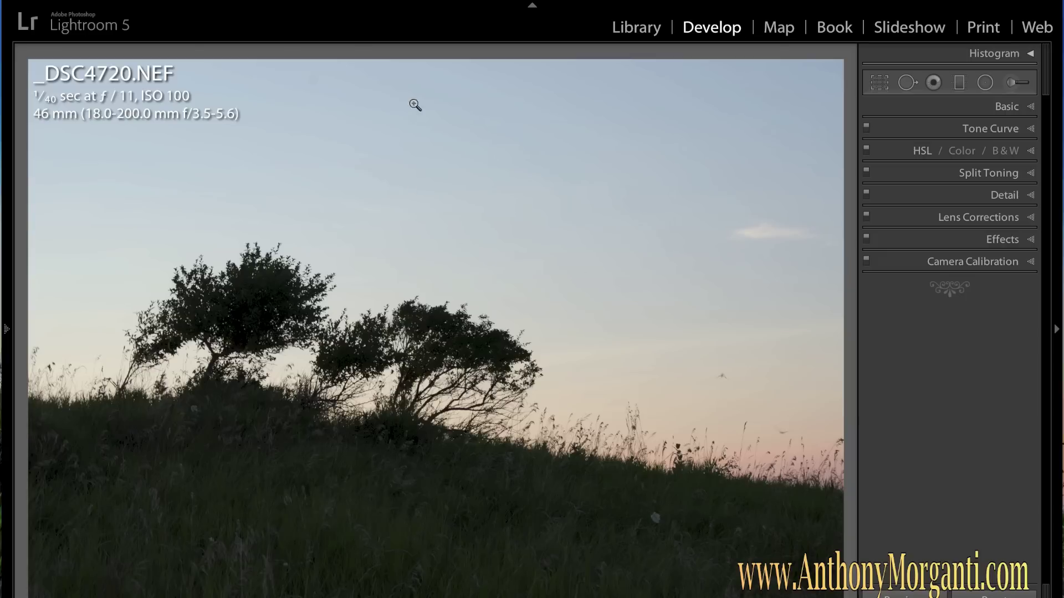
key(i)
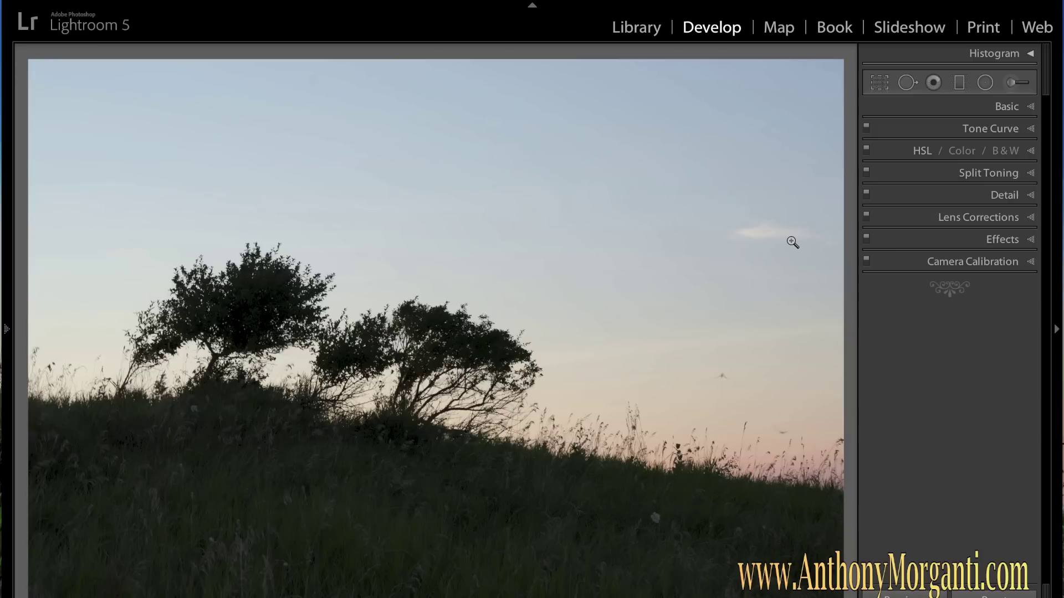
In the Basic adjustments, set Highlights to −100 and Shadows to +100
click(1032, 107)
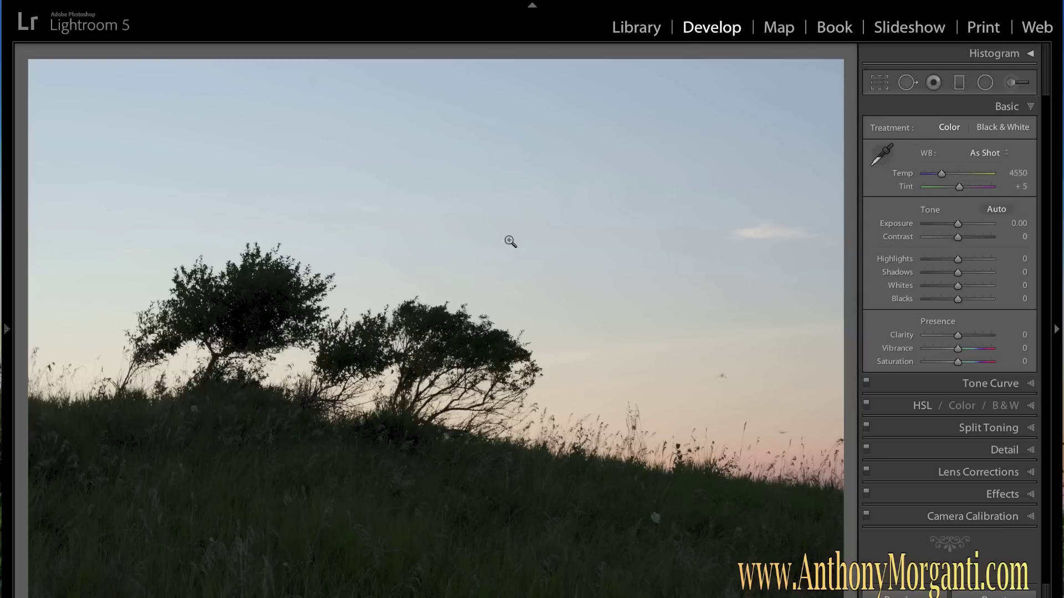
key(F6)
key(F6)
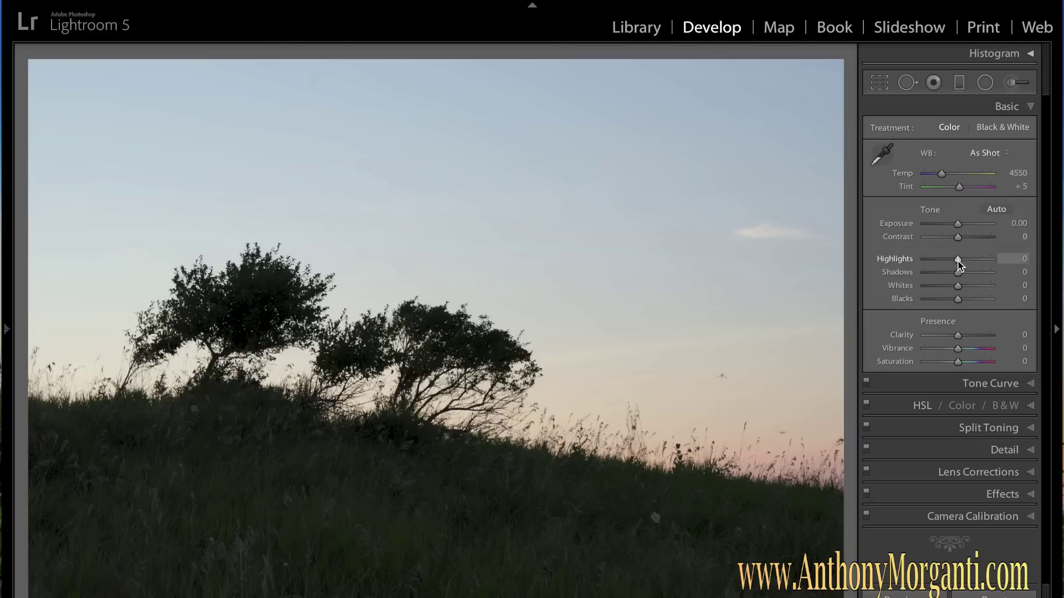
drag(959, 263, 915, 260)
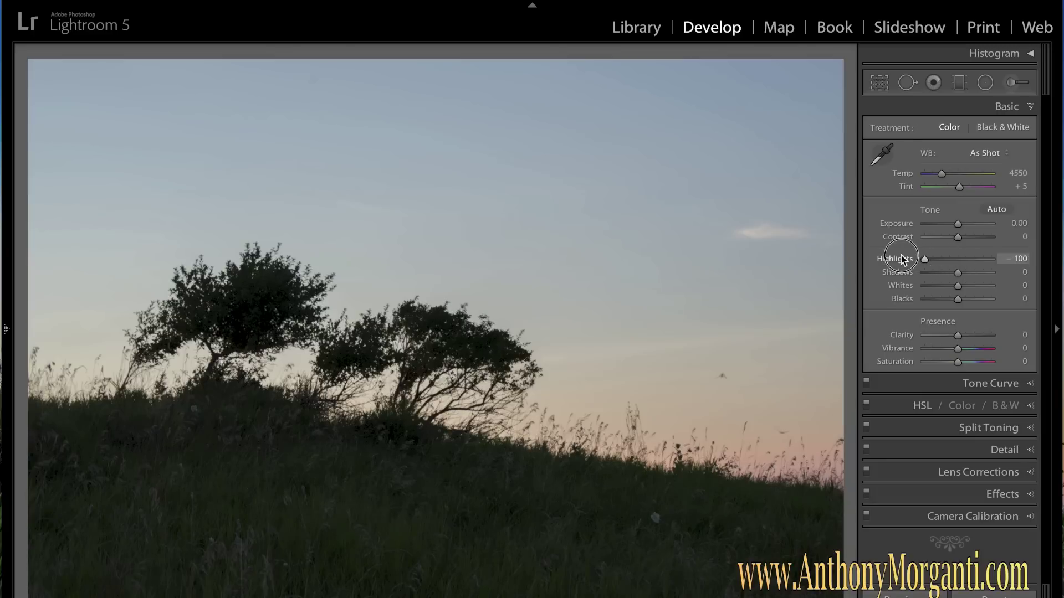
drag(959, 272, 1008, 279)
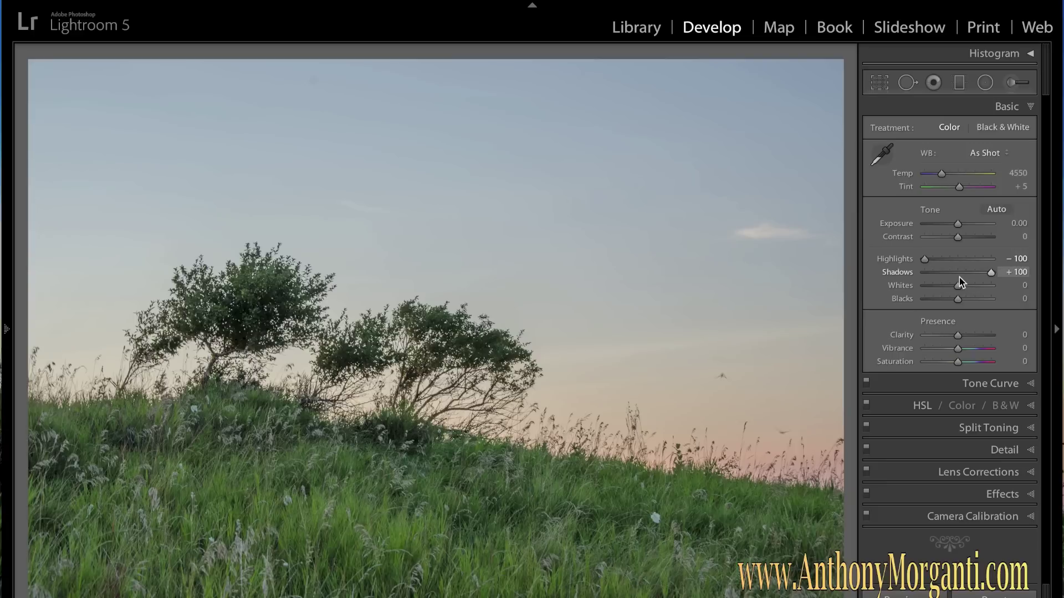
Set Whites to +63 and Blacks to −25 while checking each against the clipping preview
key(alt)
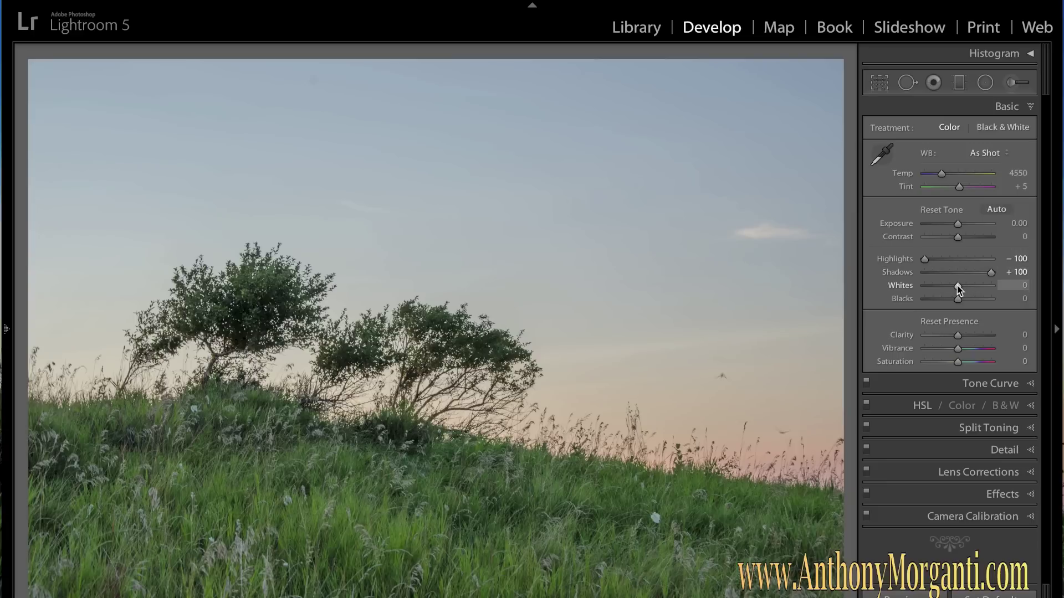
click(958, 286)
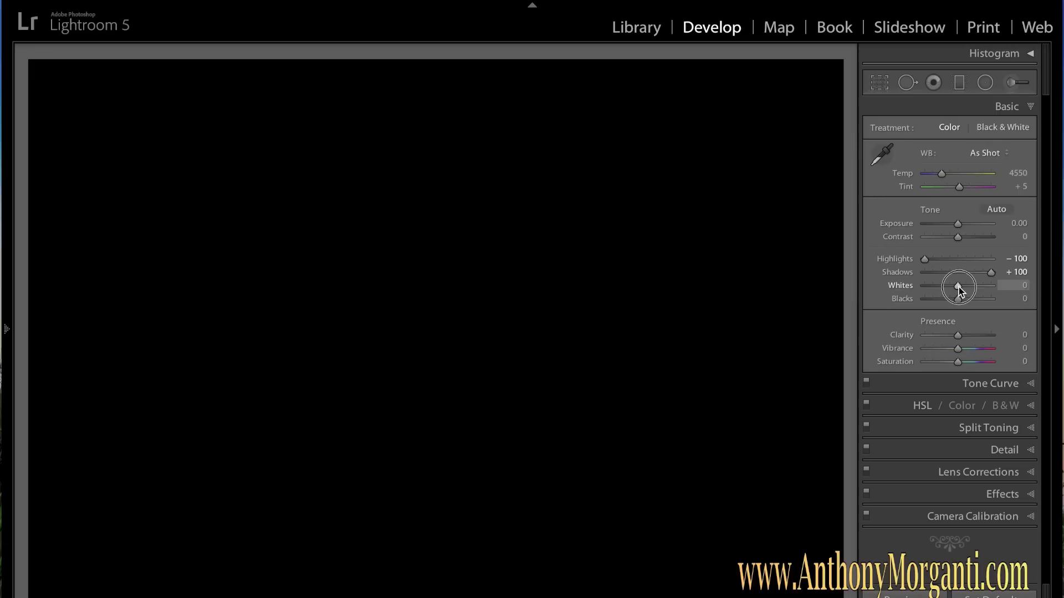
drag(958, 287, 968, 287)
drag(978, 291, 978, 288)
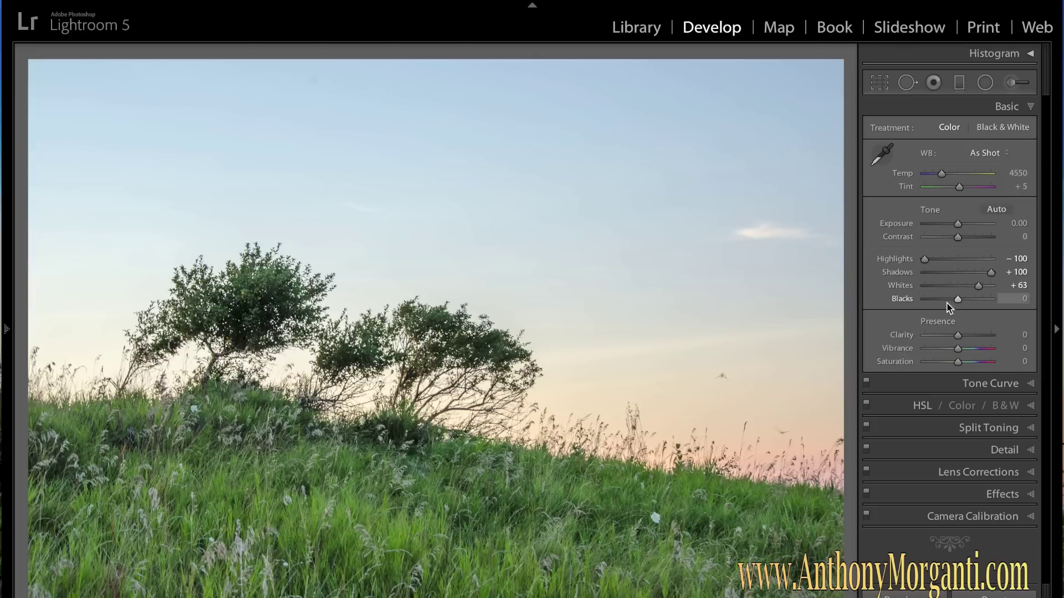
key(alt)
drag(959, 301, 952, 305)
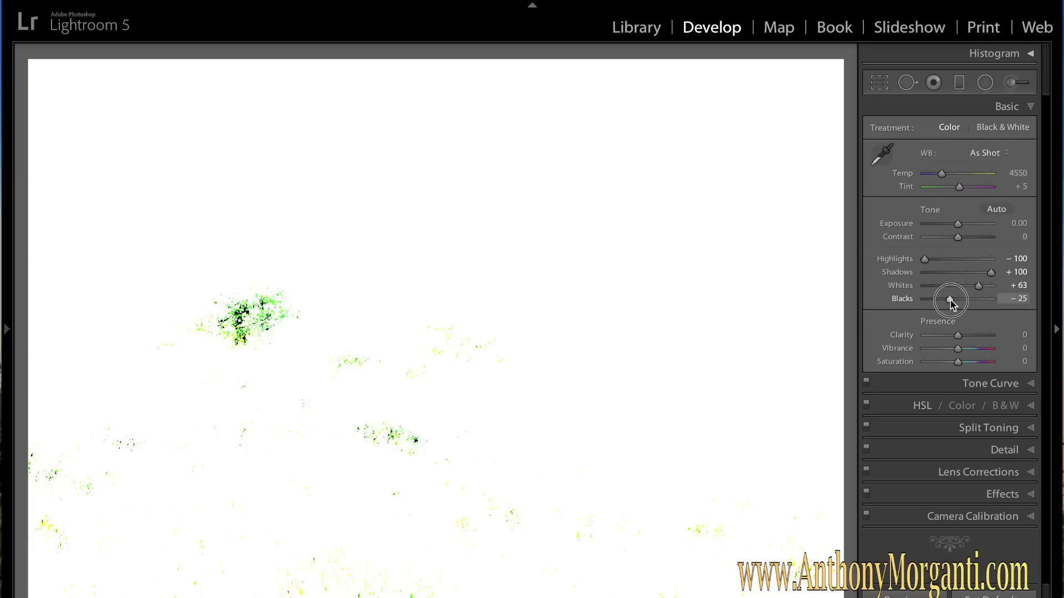
drag(950, 300, 950, 300)
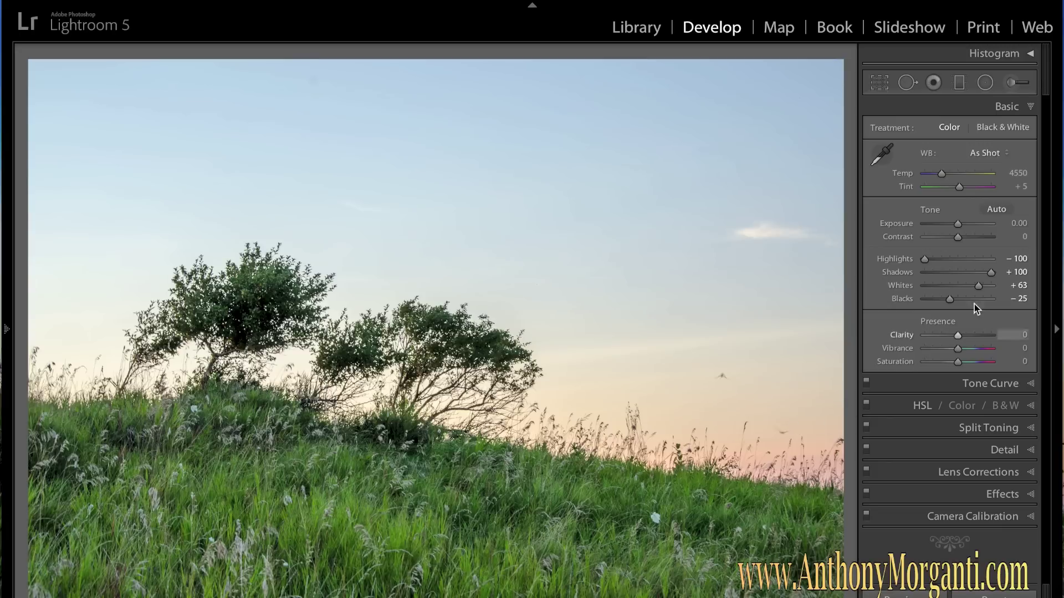
Set the photo's Clarity to +31 and its Vibrance to +21
drag(957, 335, 968, 337)
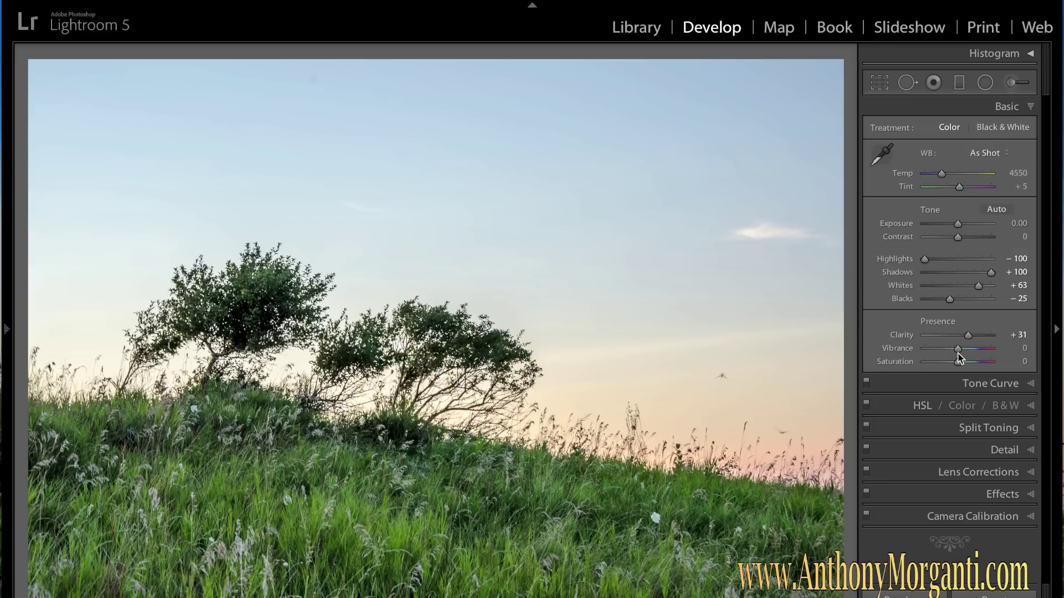
drag(958, 351, 964, 351)
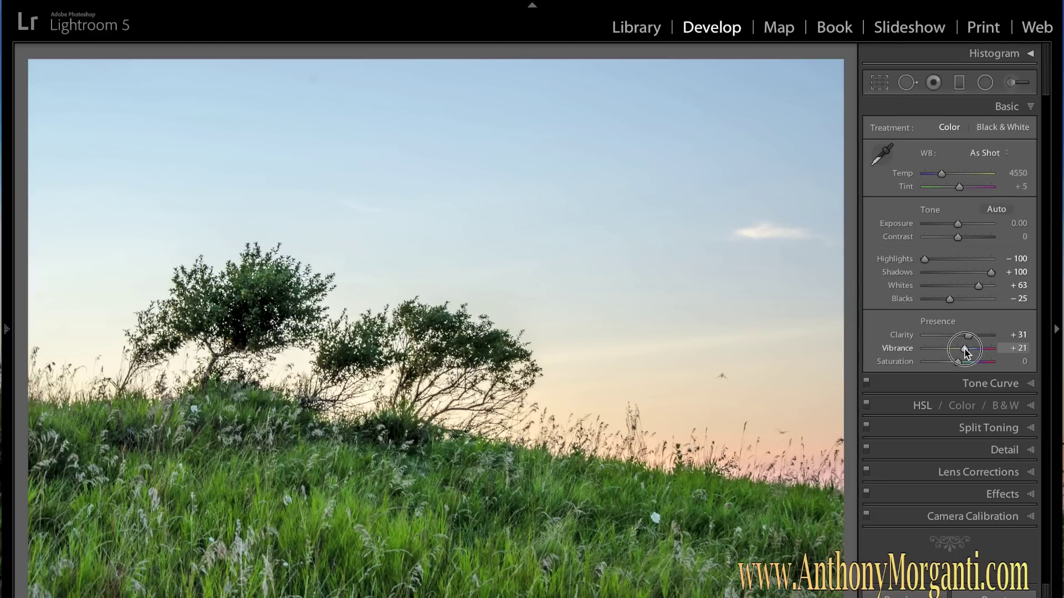
drag(964, 350, 964, 350)
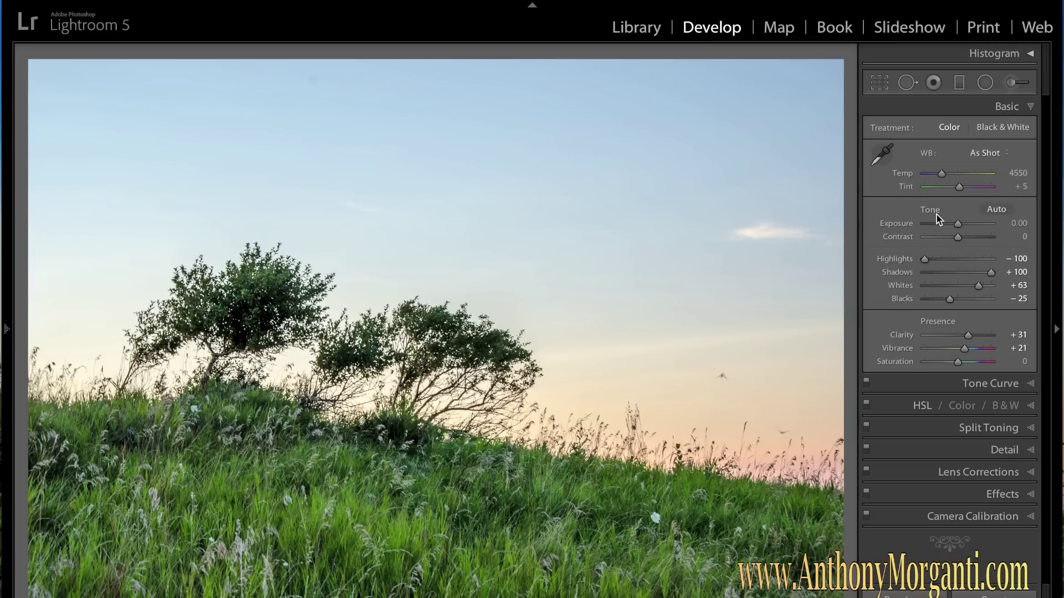
Set the photo's Contrast to +14 and collapse the Basic adjustments
click(961, 238)
drag(962, 242, 966, 242)
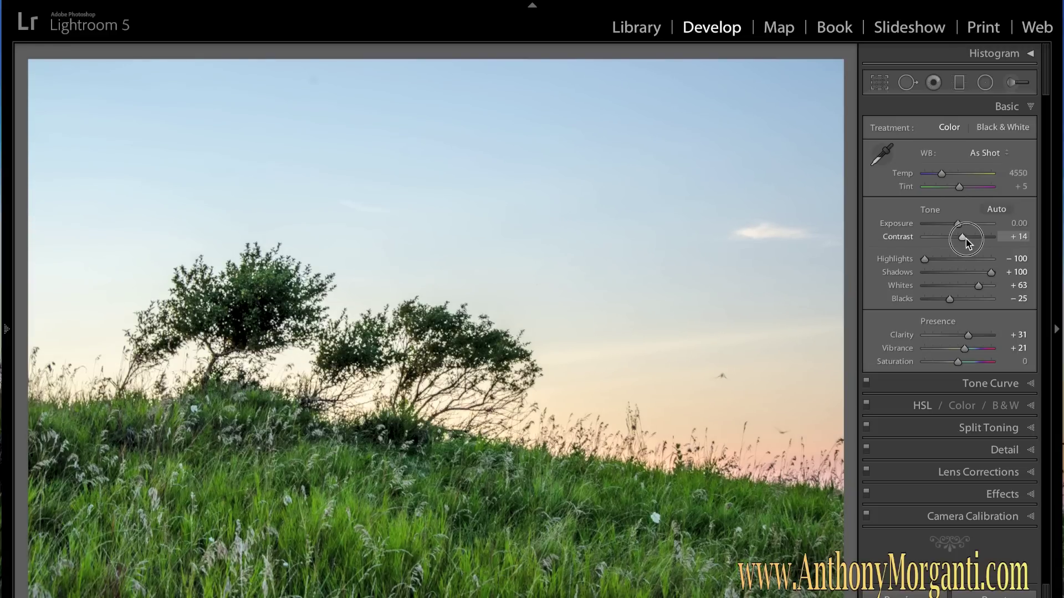
click(1031, 107)
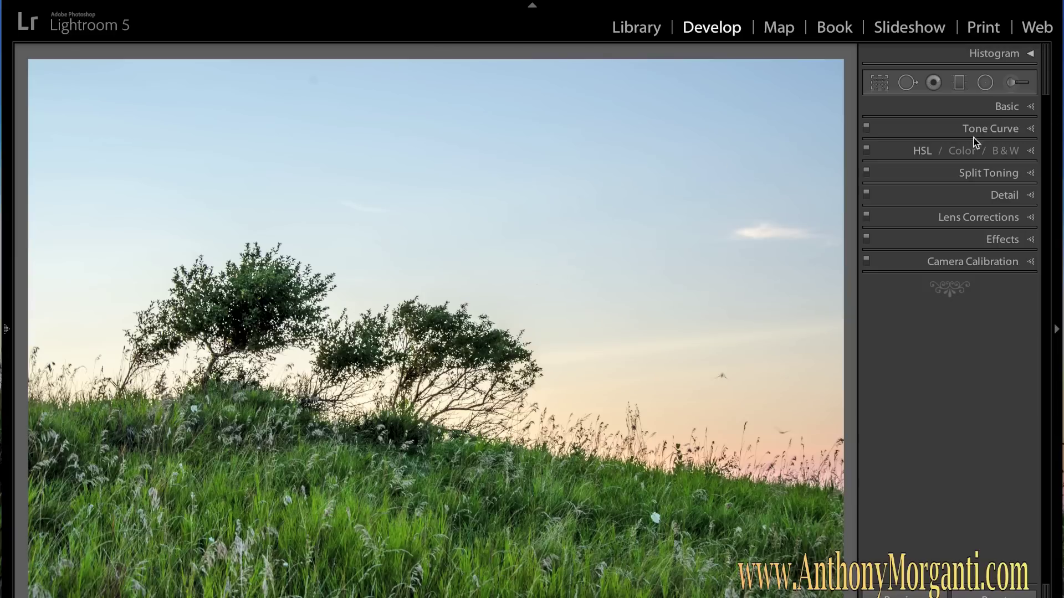
Open the Split Toning adjustments with the HSL adjustments collapsed
click(1032, 152)
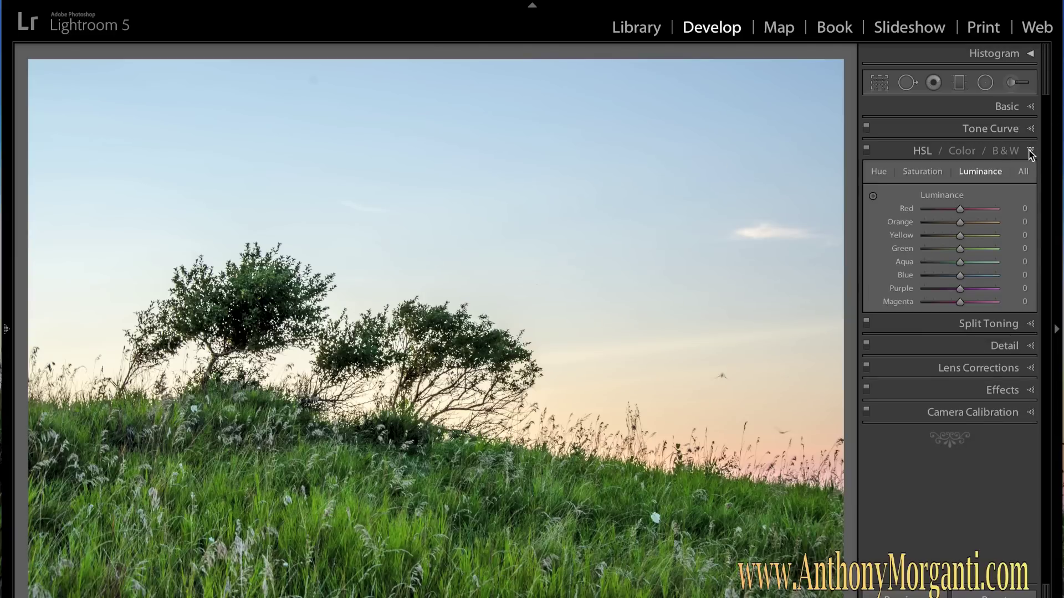
click(1031, 154)
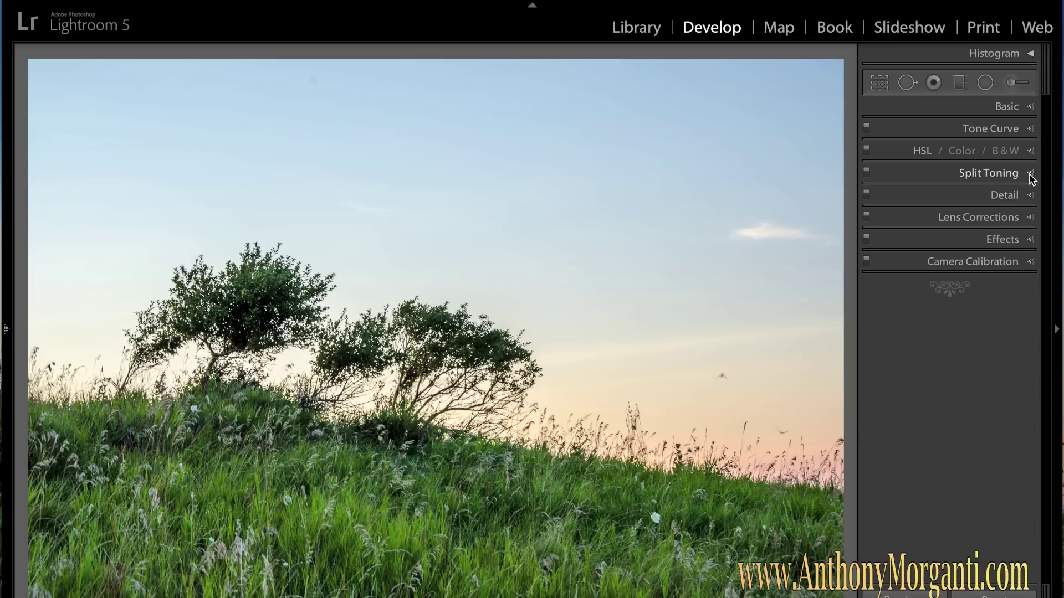
click(1030, 174)
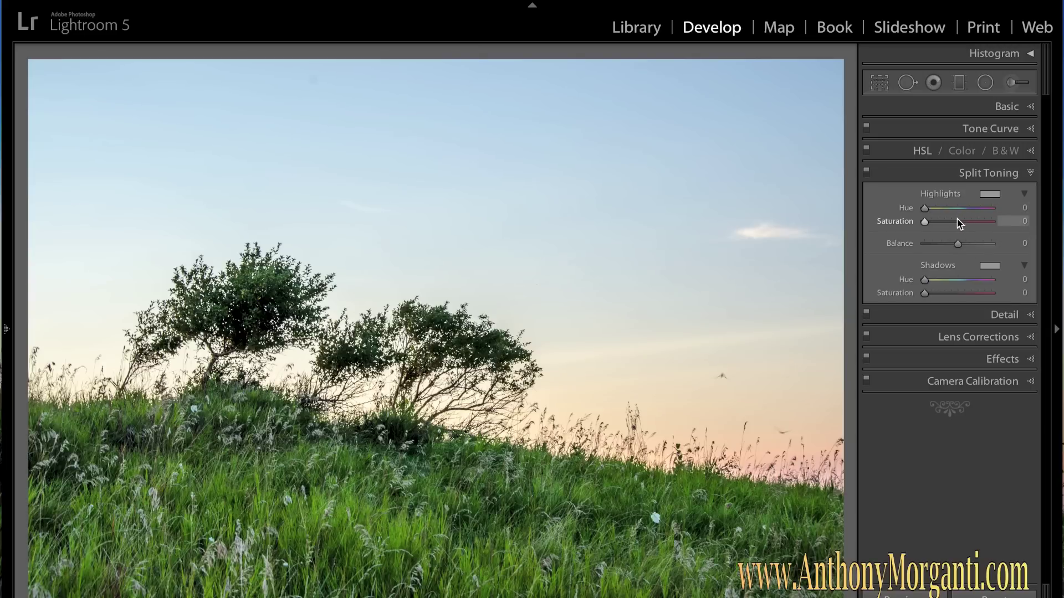
right_click(926, 213)
click(981, 215)
right_click(958, 218)
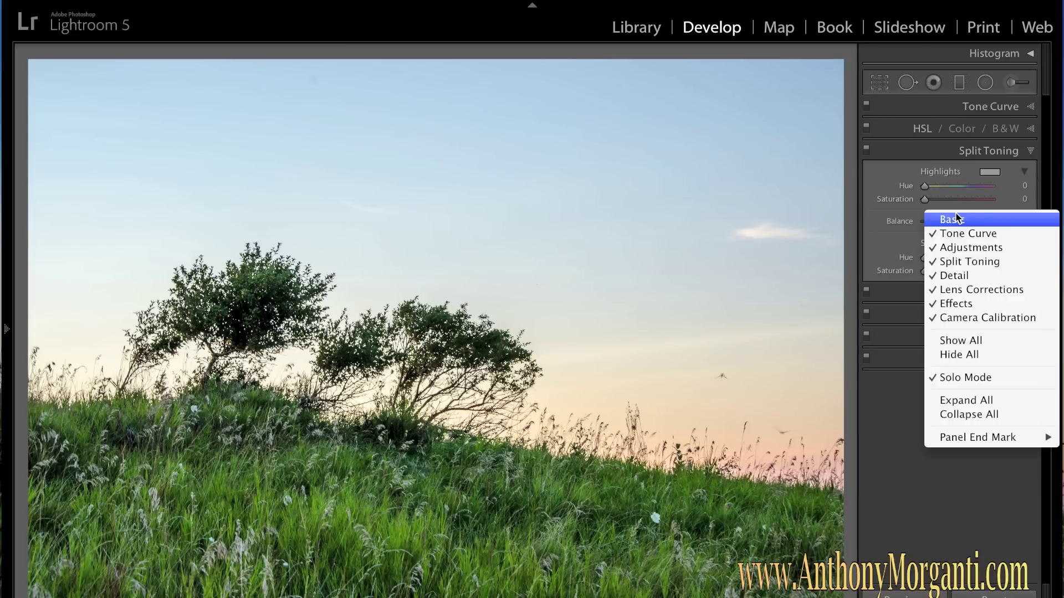
click(957, 219)
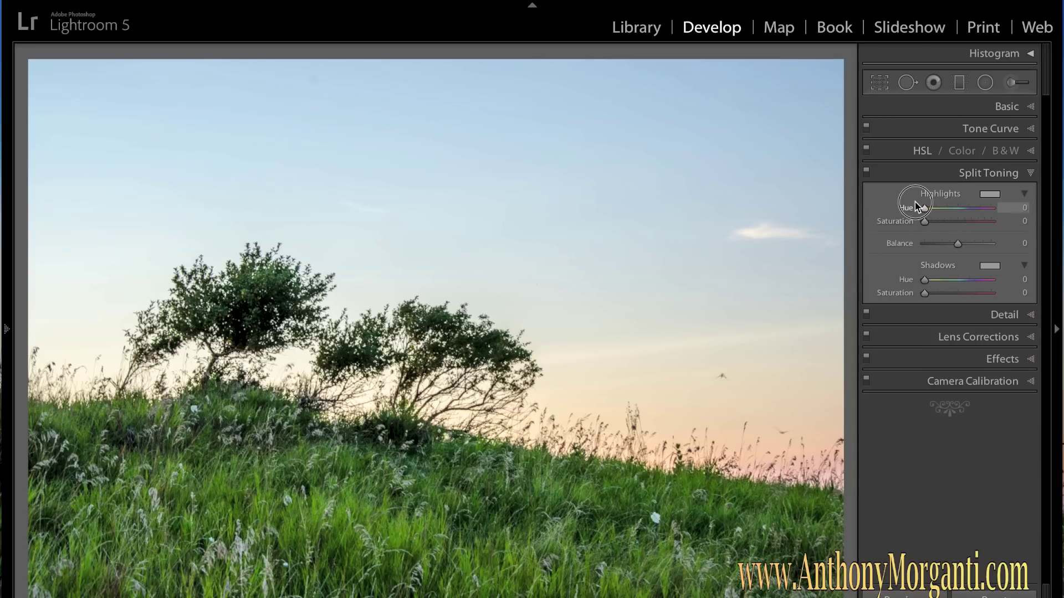
Pick a blue split-toning color for the highlights with hue 233 and saturation 61, and close the color picker
click(989, 195)
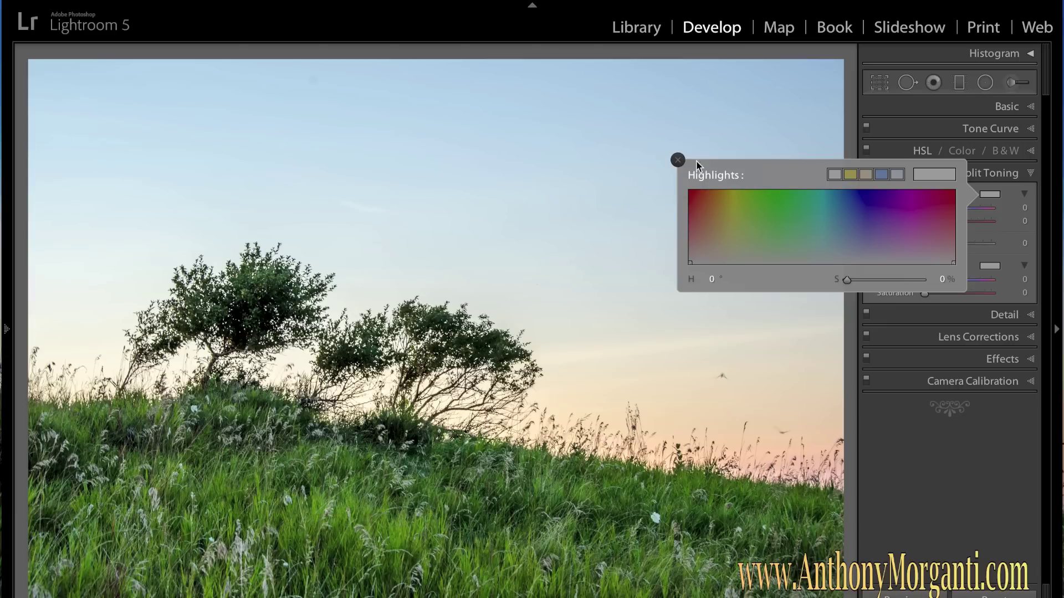
click(678, 160)
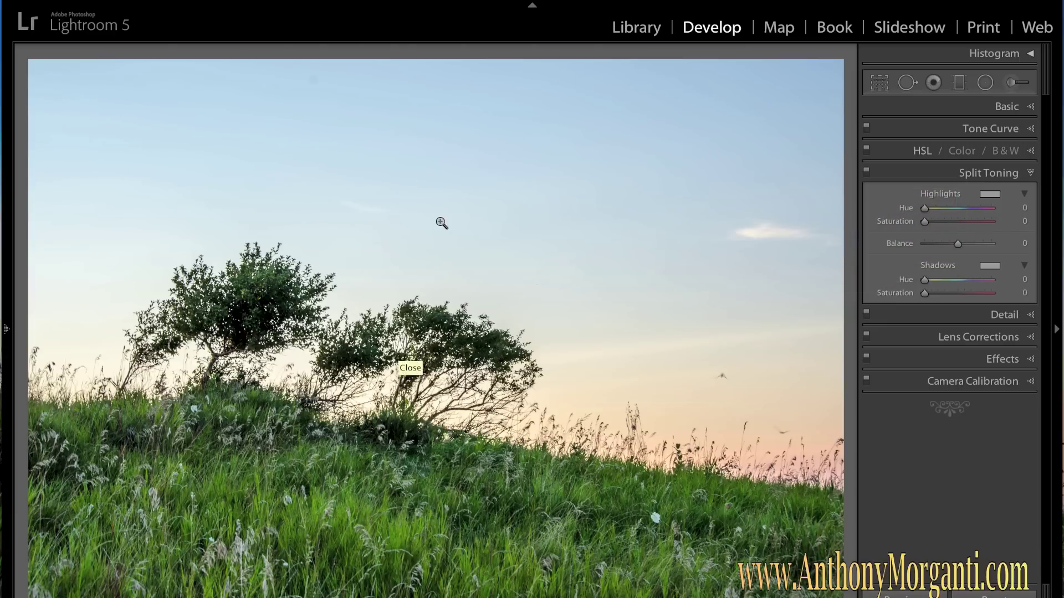
click(989, 195)
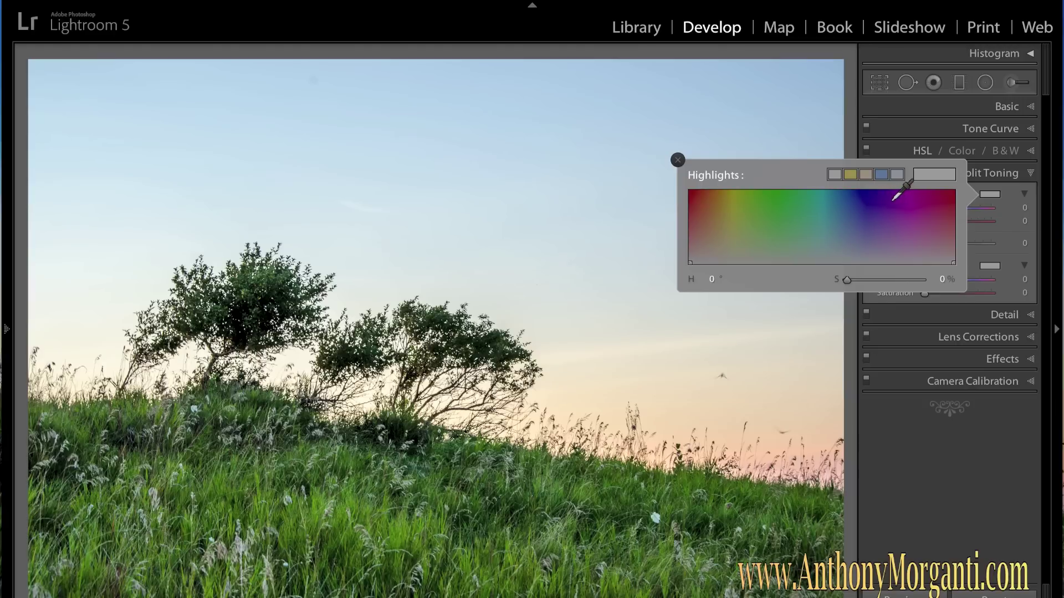
click(855, 222)
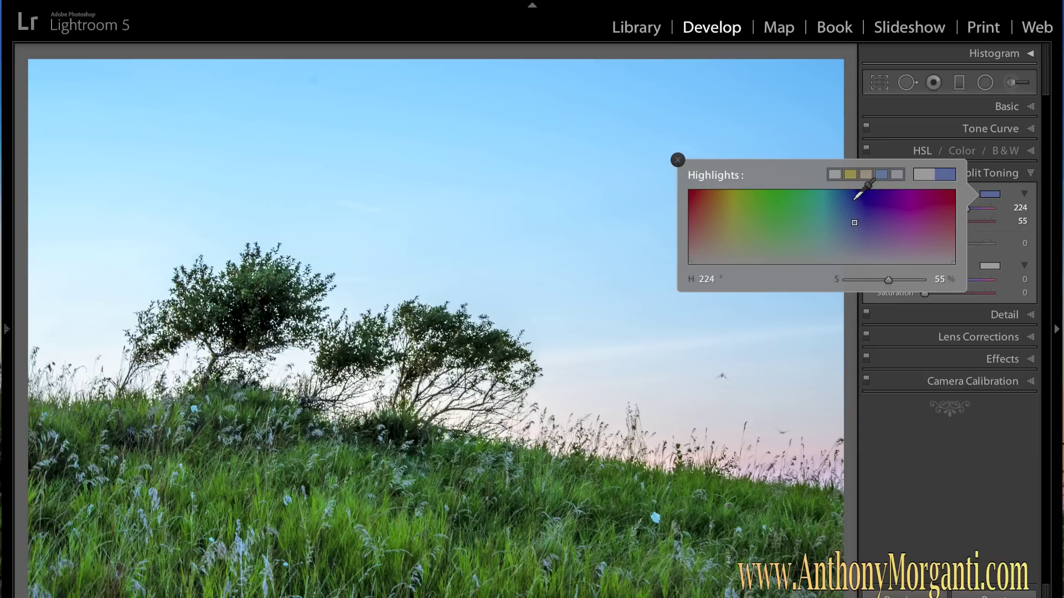
click(853, 235)
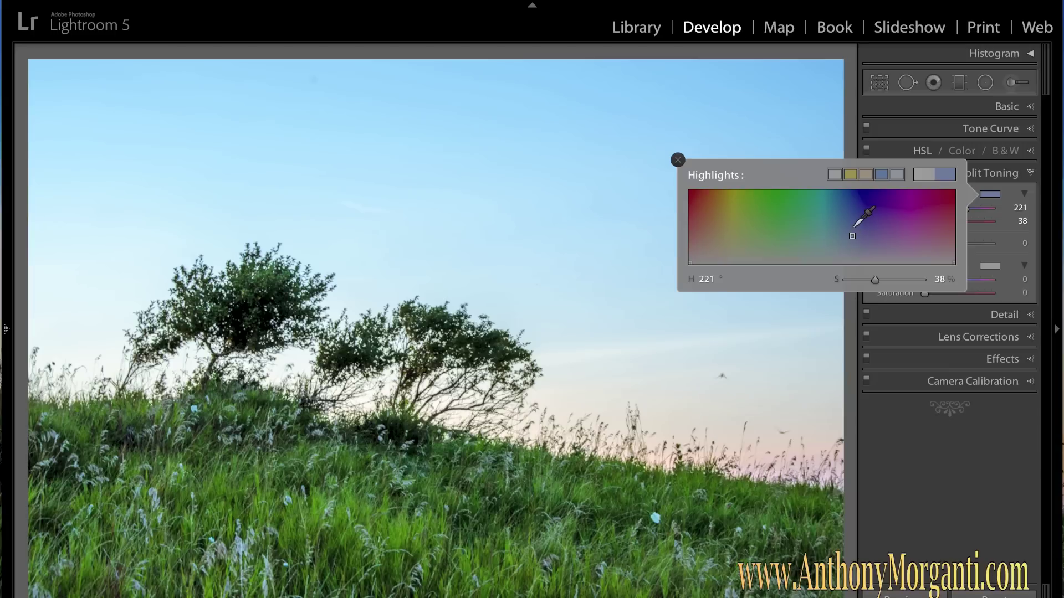
click(853, 225)
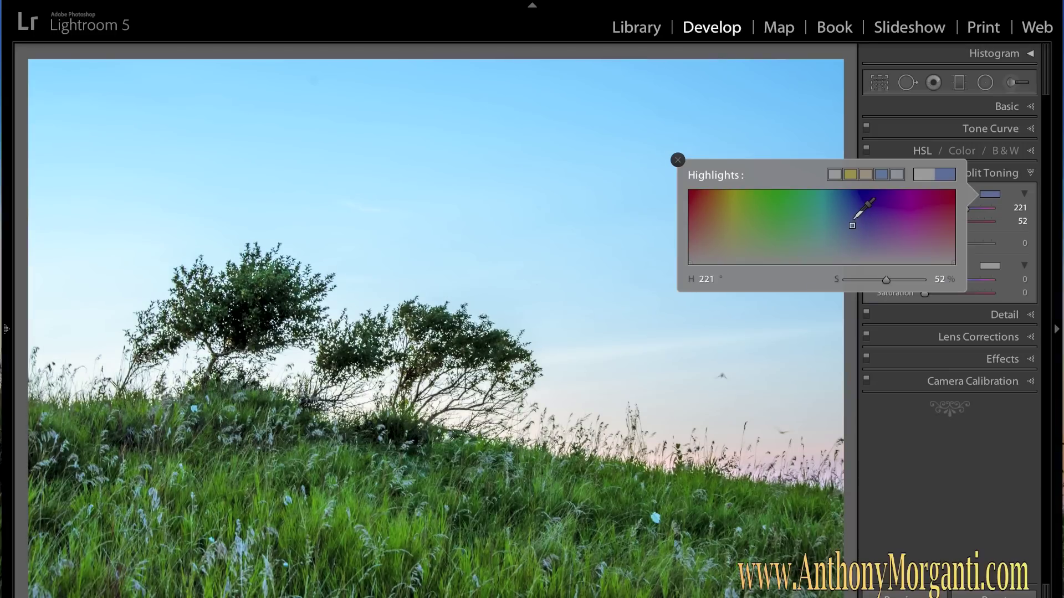
click(849, 218)
drag(850, 218, 851, 219)
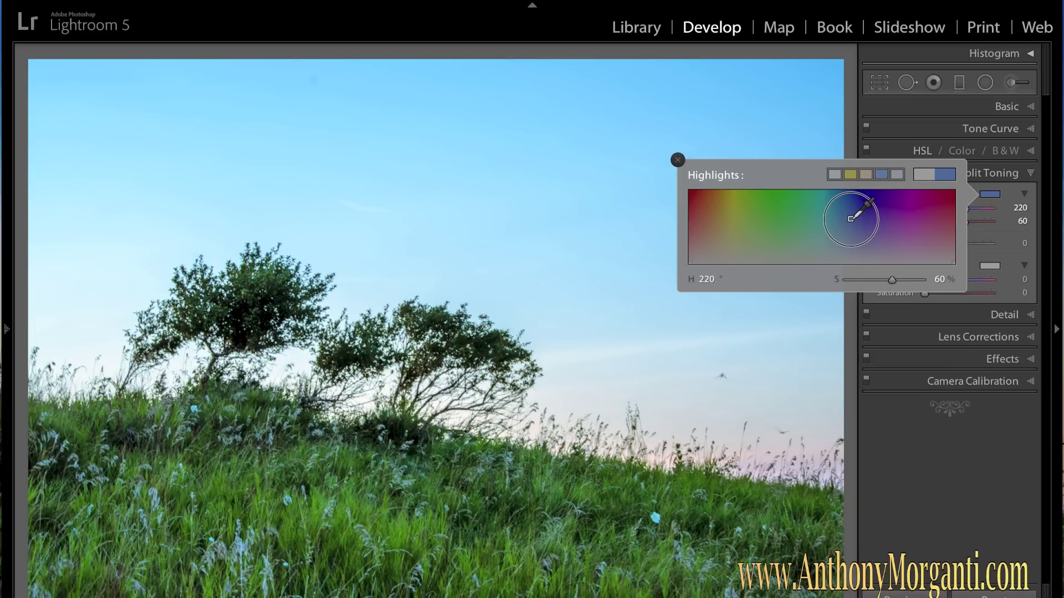
drag(851, 219, 860, 218)
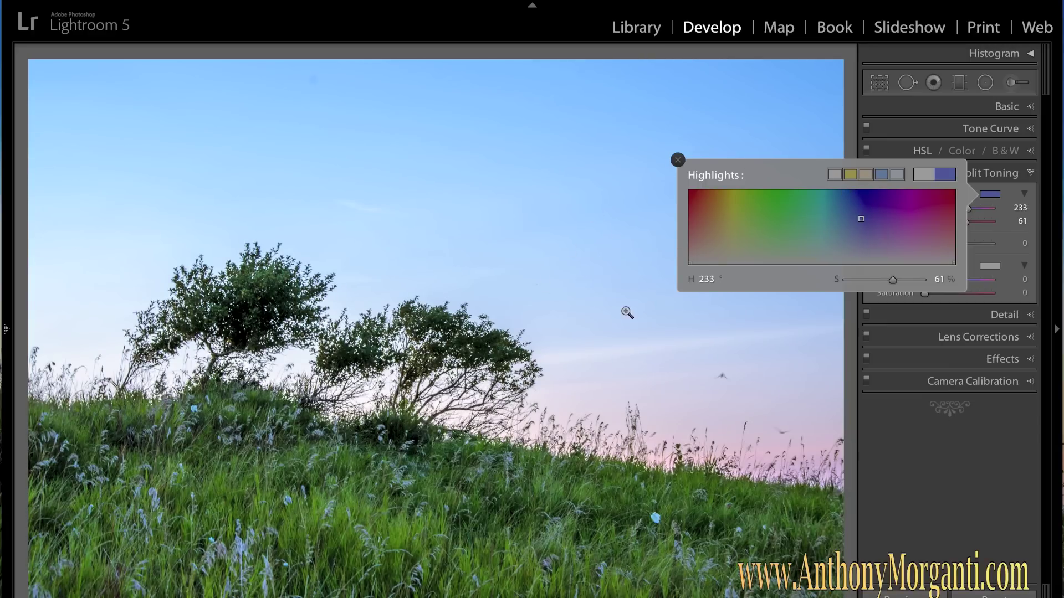
click(678, 161)
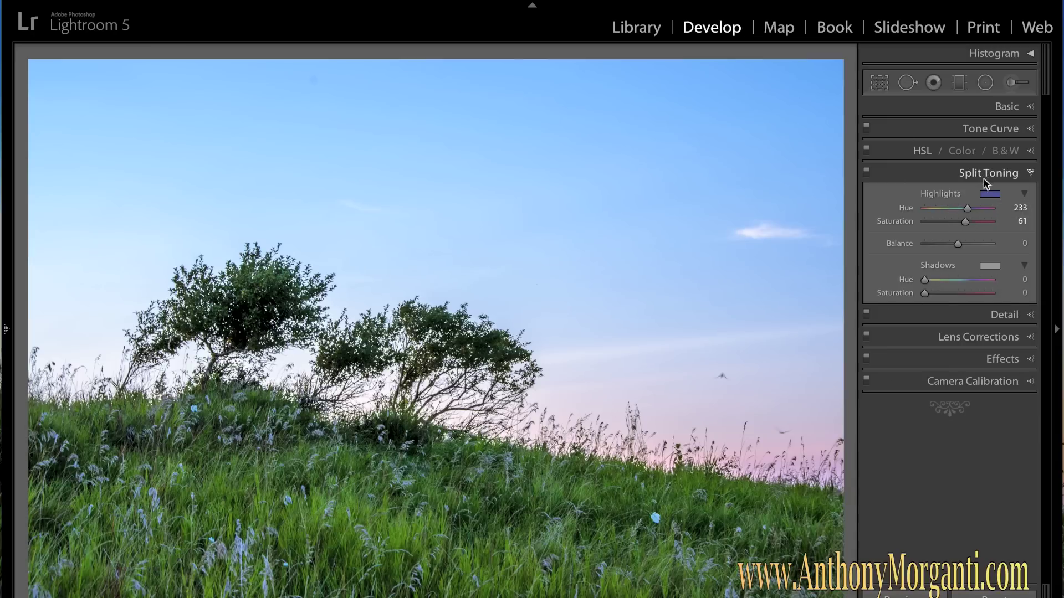
Lower the split-toning Saturation of the highlights to 44
click(989, 195)
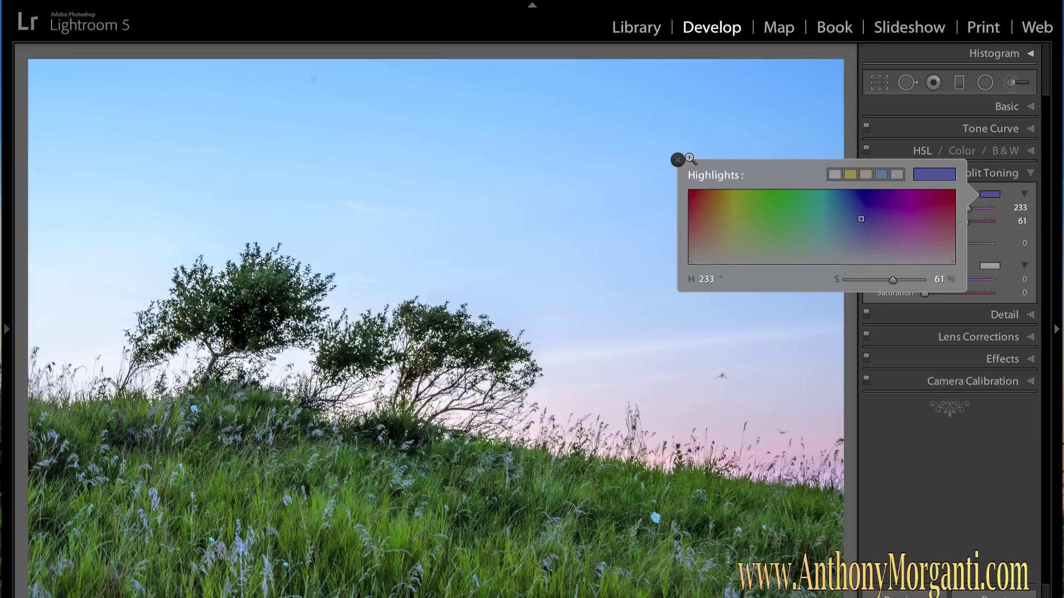
click(678, 164)
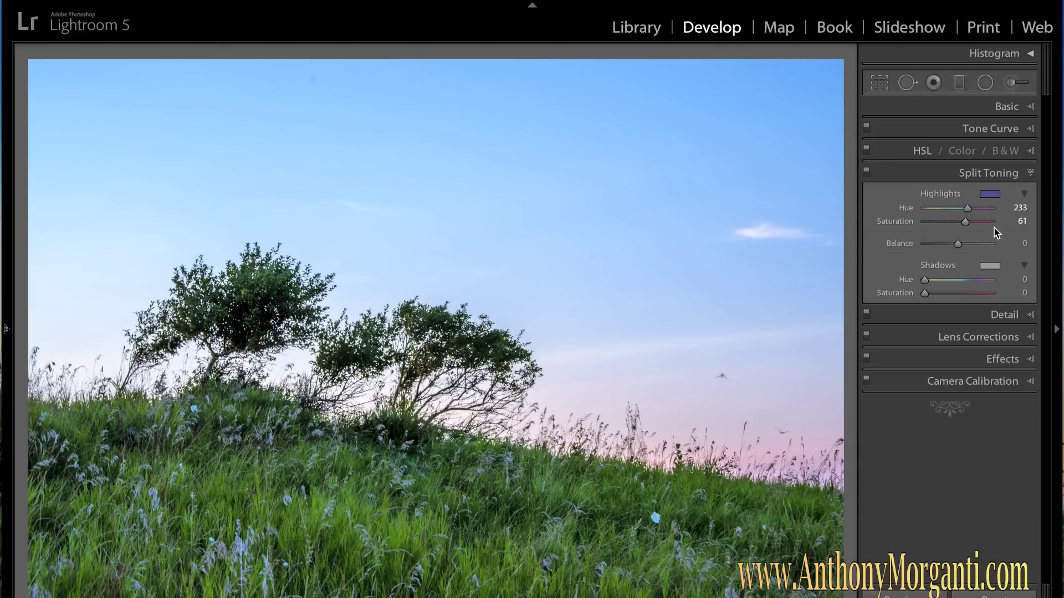
click(964, 224)
drag(962, 224, 959, 224)
drag(959, 221, 953, 224)
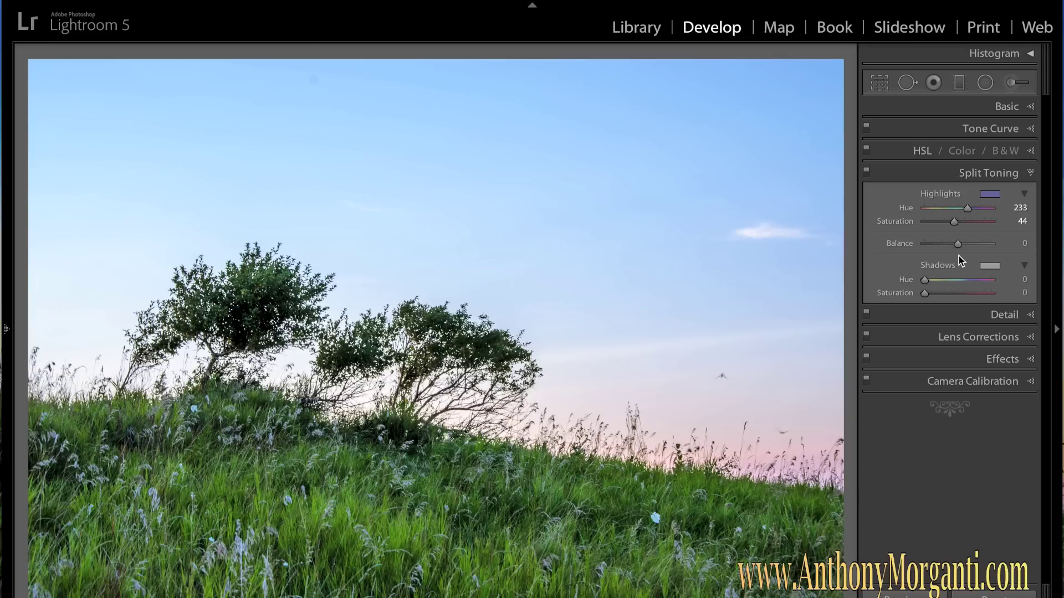
Give the shadows a green split-toning color with hue 94 and saturation 48
click(990, 268)
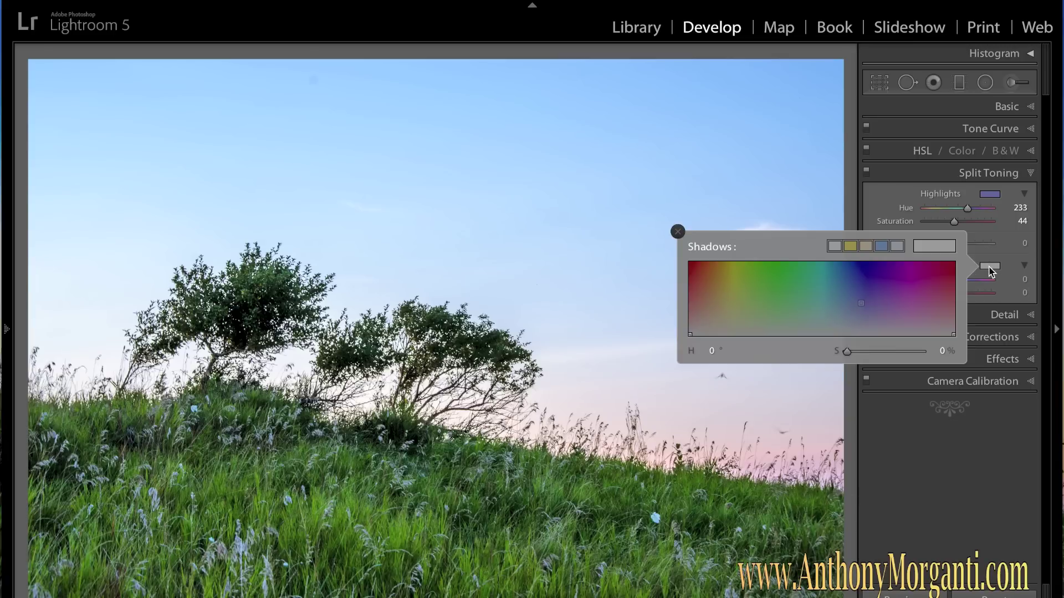
click(759, 298)
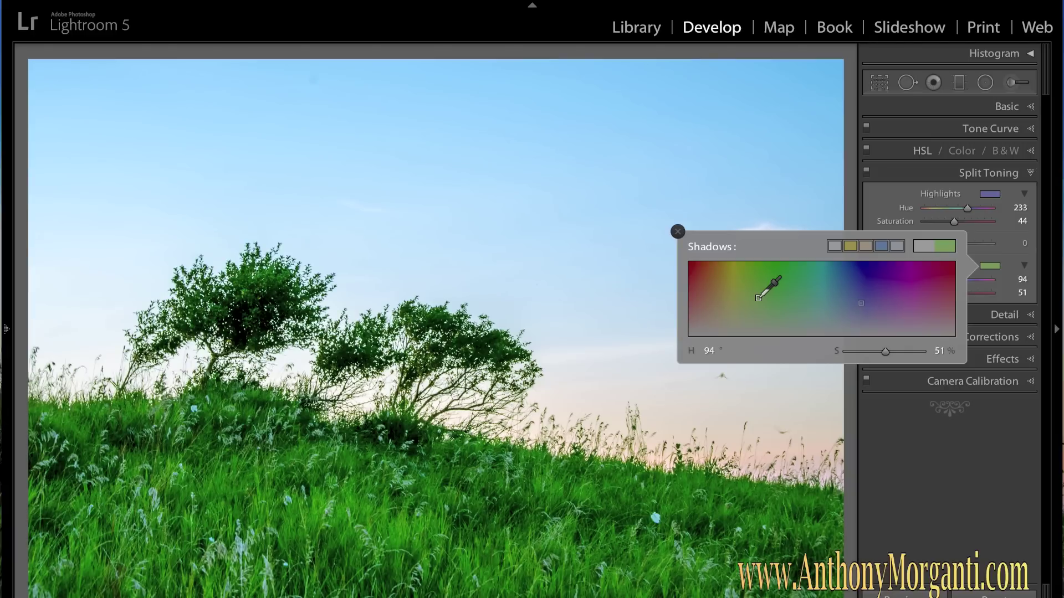
click(679, 231)
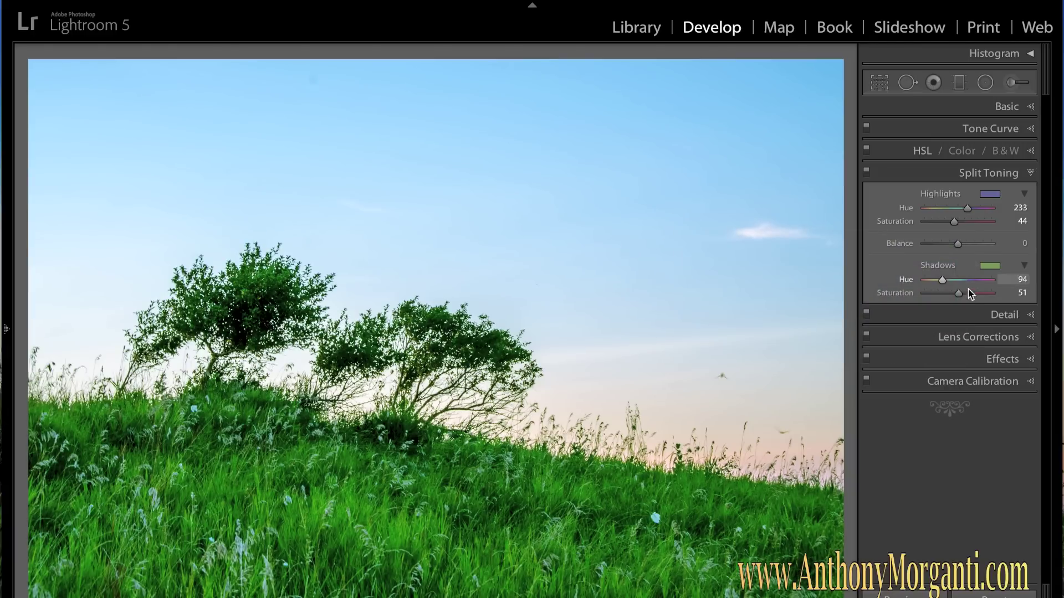
drag(955, 298, 958, 297)
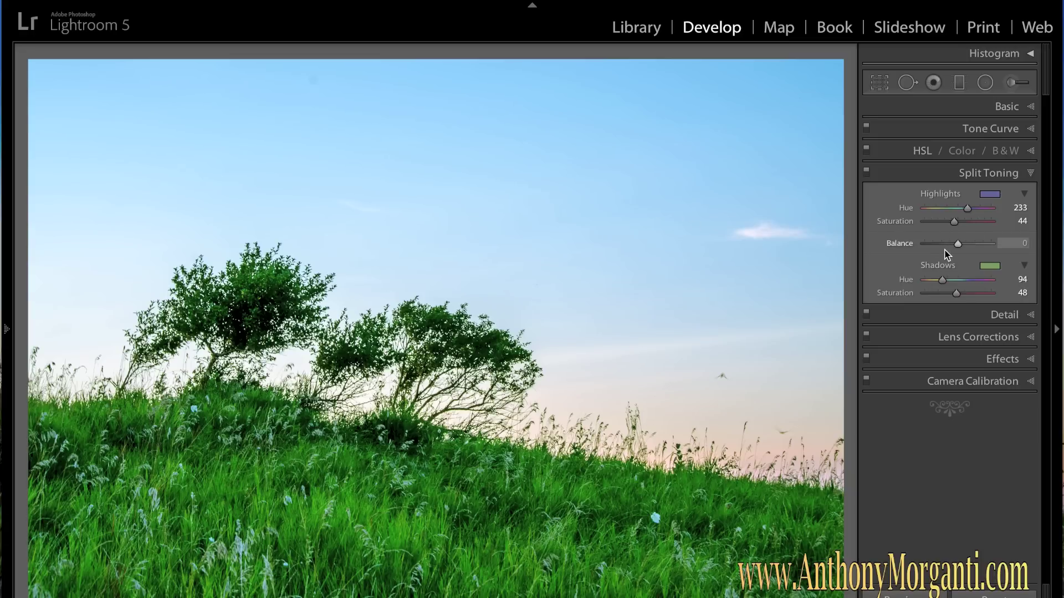
Try the split-toning Balance at +100 and -100, and return it to 0
drag(958, 245, 996, 241)
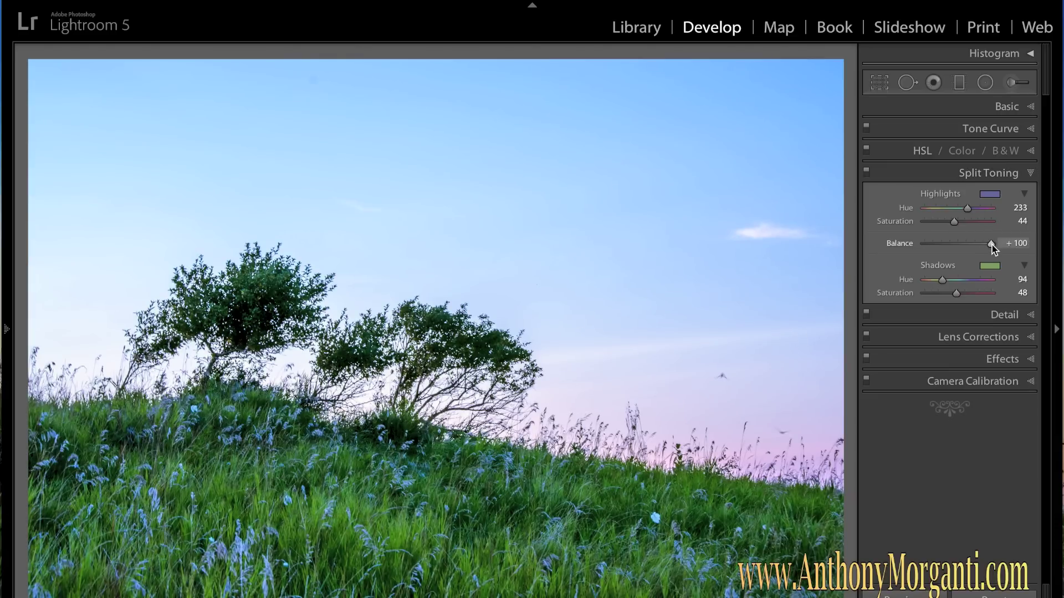
drag(991, 244, 910, 246)
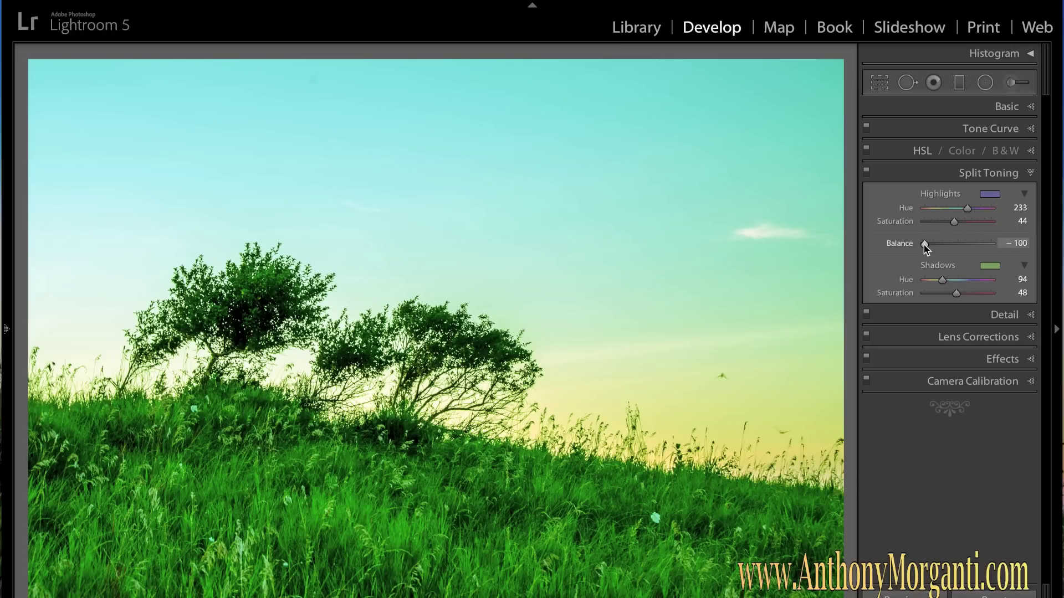
click(958, 245)
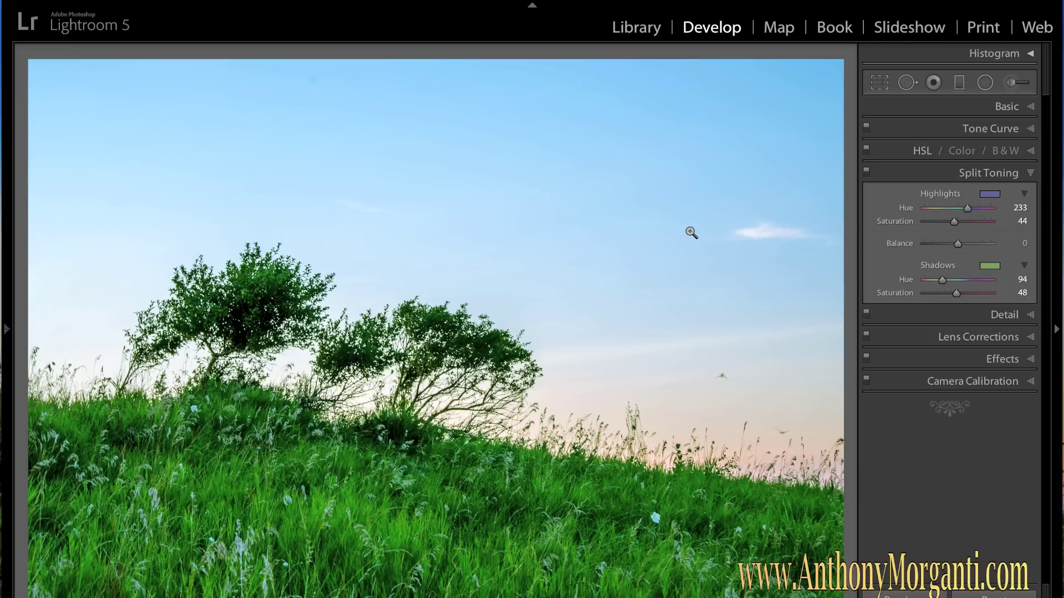
Collapse the Split Toning adjustments and heal the dust spot high in the sky using a size 75 spot at 100 opacity
click(1030, 174)
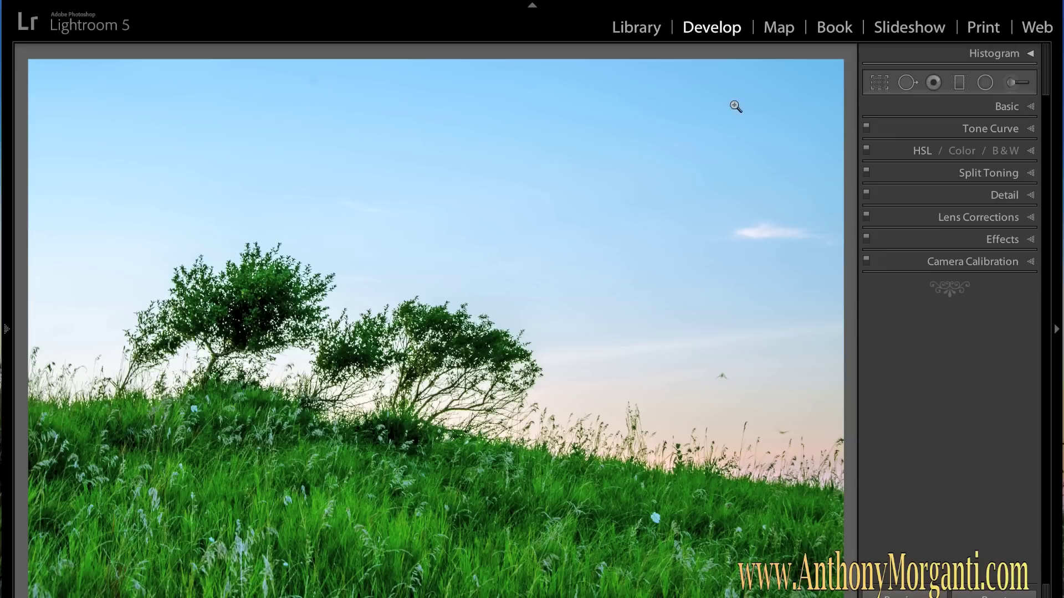
click(909, 83)
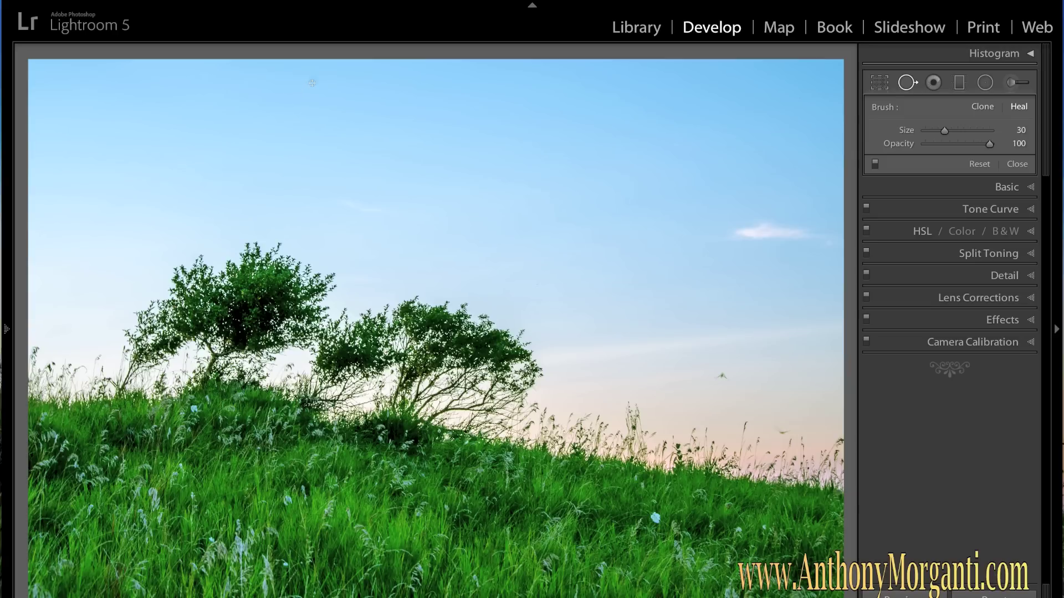
scroll(312, 83, up, 10)
click(312, 81)
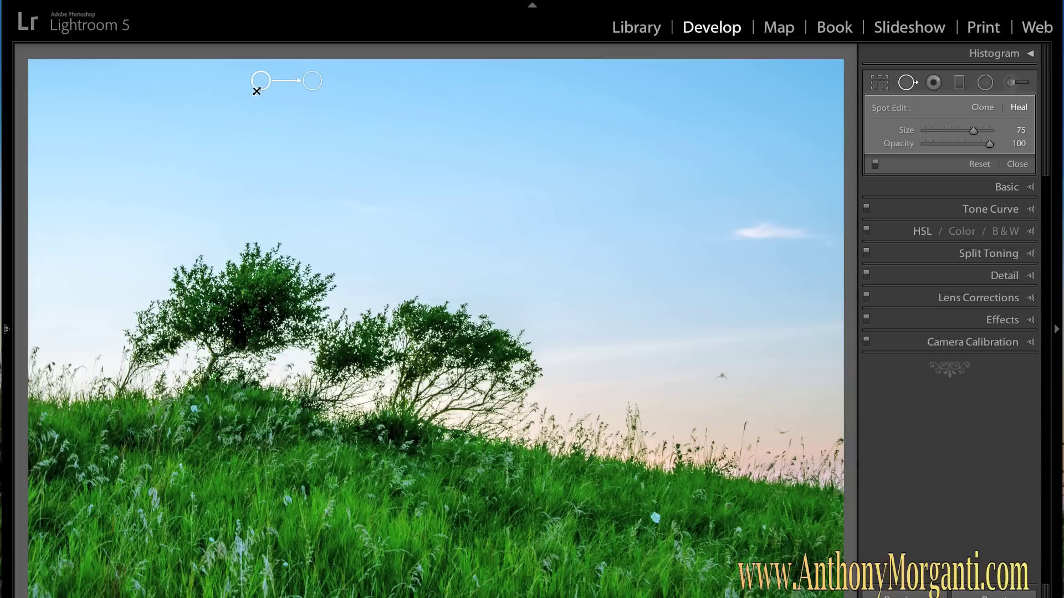
mouse_move(260, 81)
mouse_down()
mouse_move(266, 106)
mouse_move(261, 88)
mouse_up()
key(Escape)
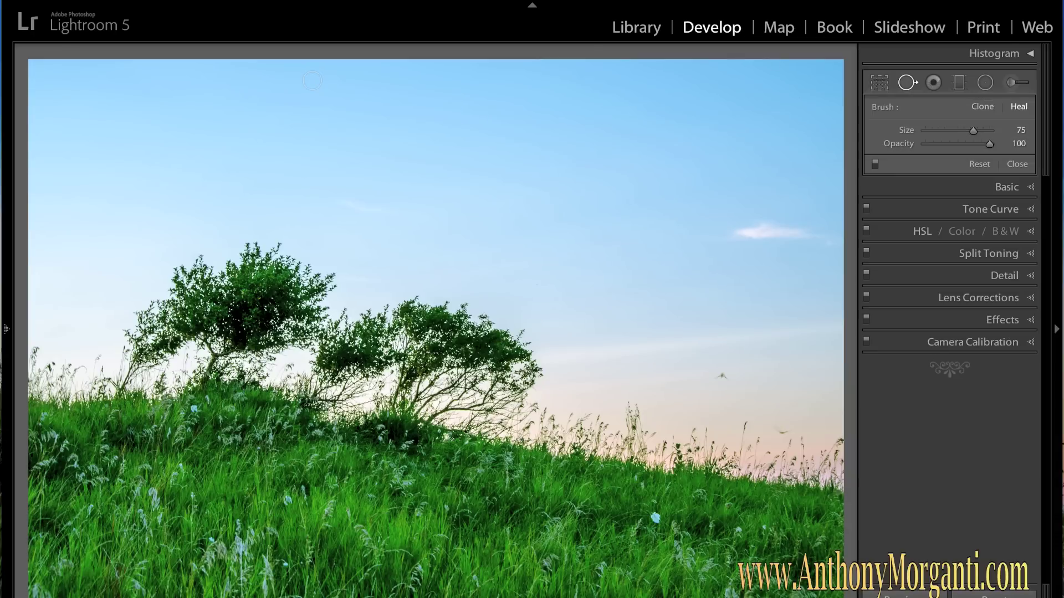
click(907, 83)
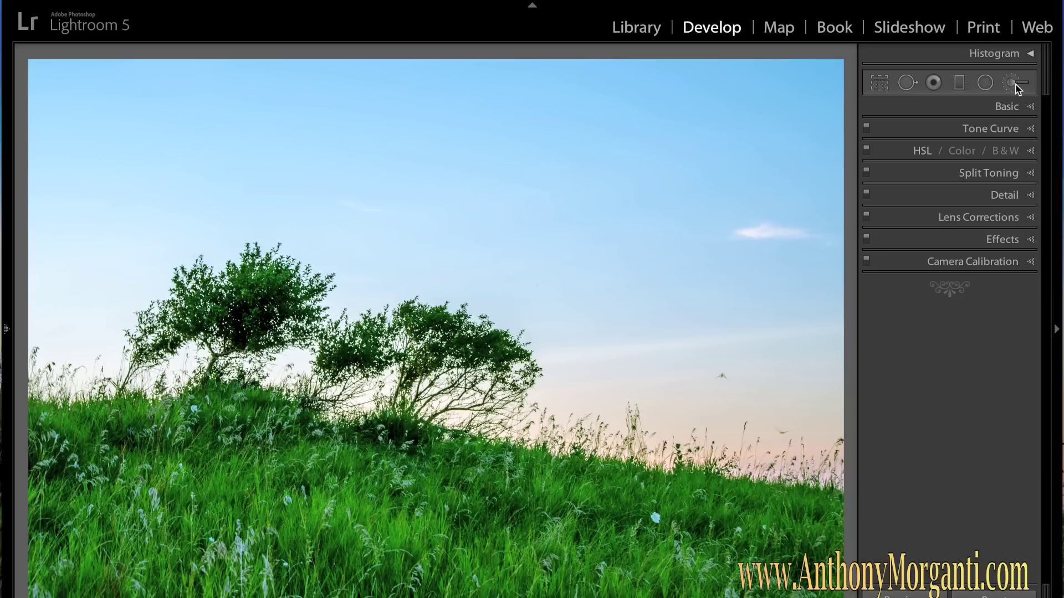
Set the HSL Saturation of the blues to +77 and of the greens to +70
click(1032, 150)
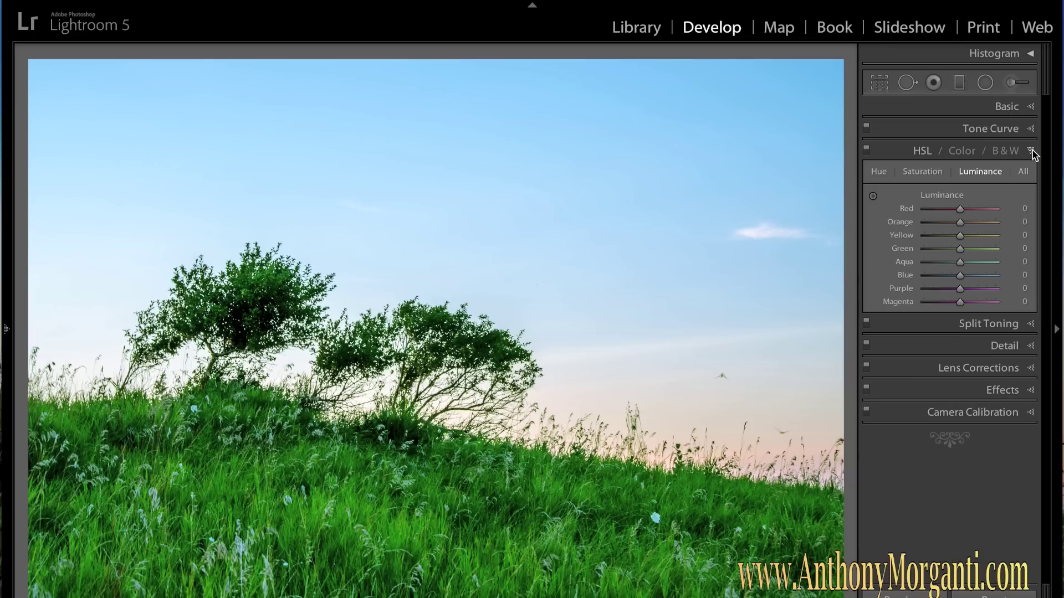
click(922, 171)
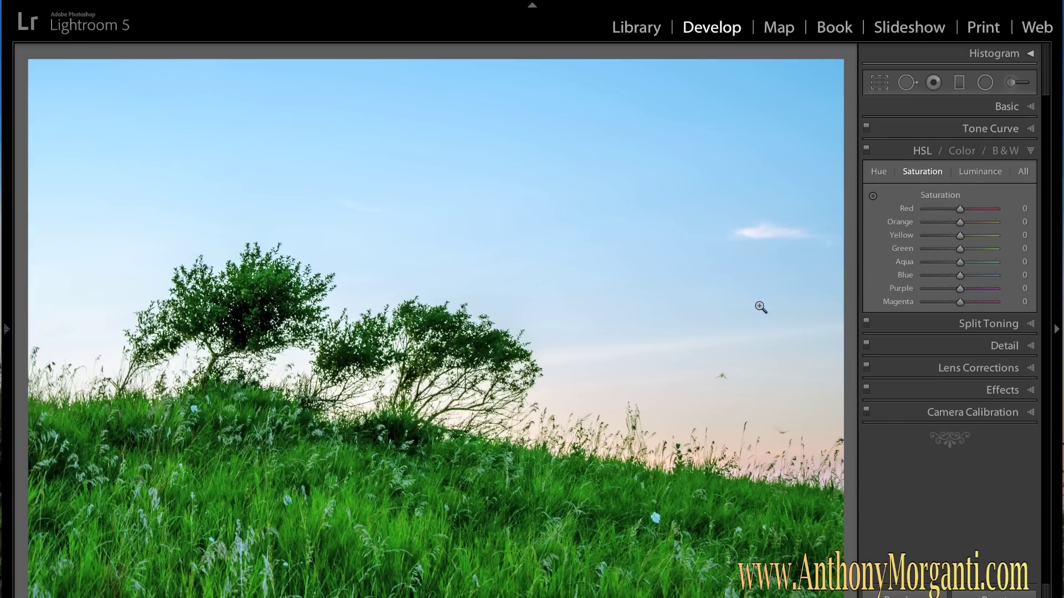
click(961, 277)
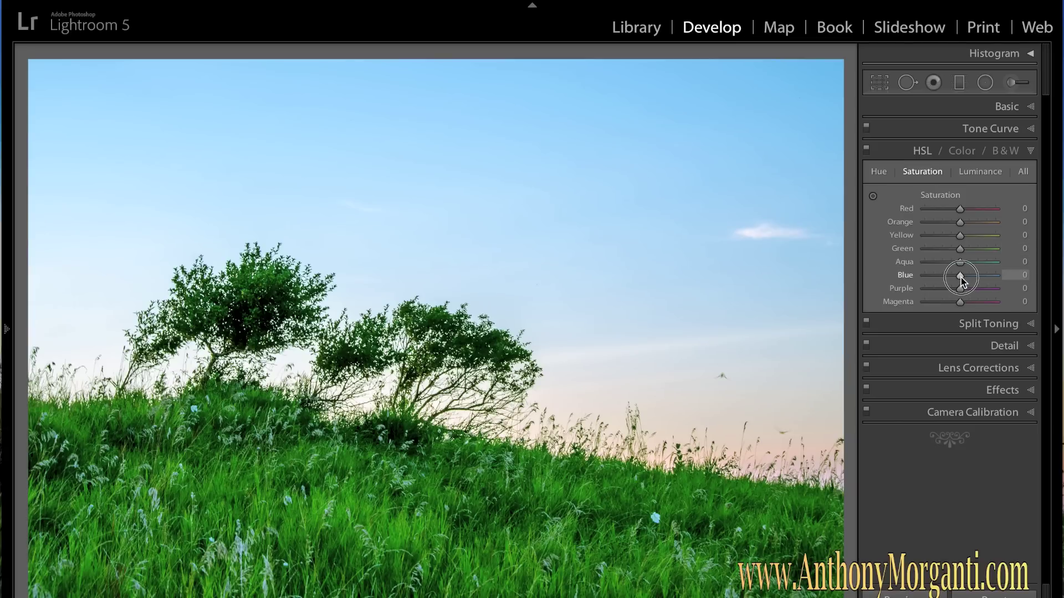
drag(961, 277, 985, 276)
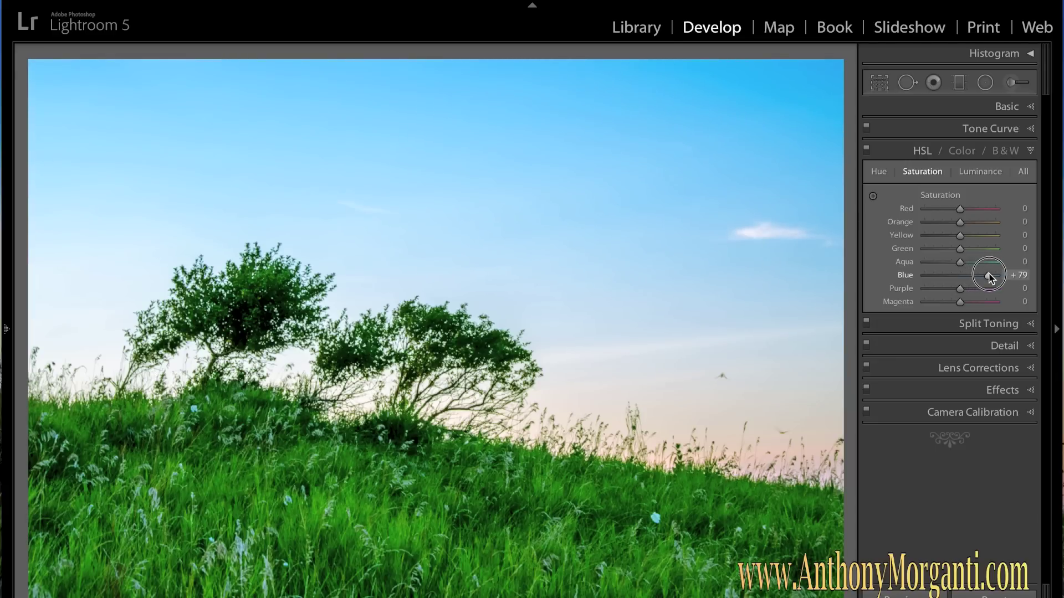
drag(989, 277, 988, 276)
drag(960, 249, 986, 251)
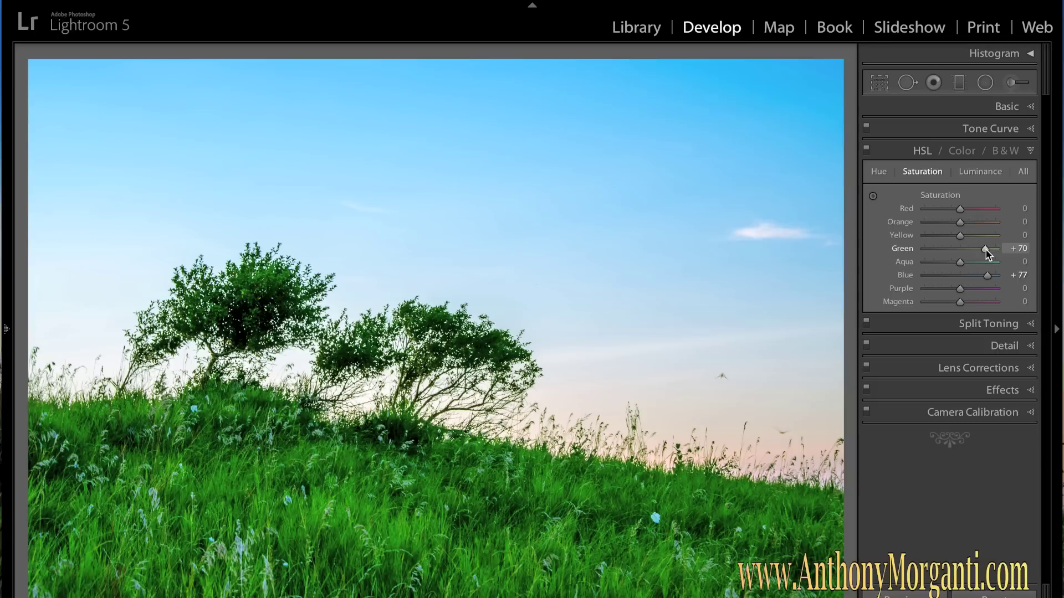
Set the HSL Luminance of the greens to +27 and of the blues to -56, and collapse the HSL adjustments
click(981, 170)
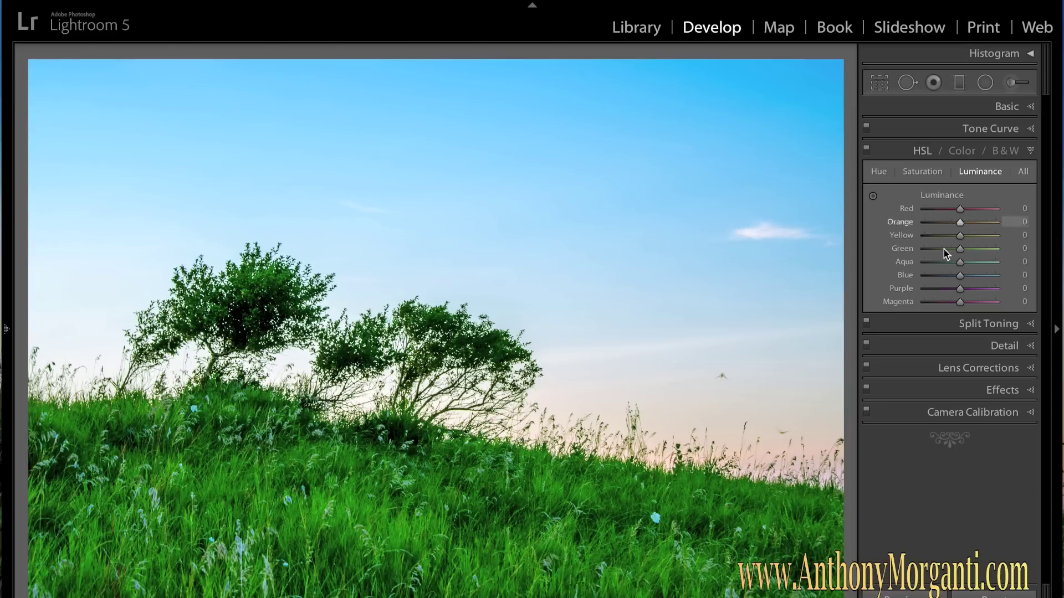
drag(961, 252, 973, 249)
drag(972, 248, 969, 249)
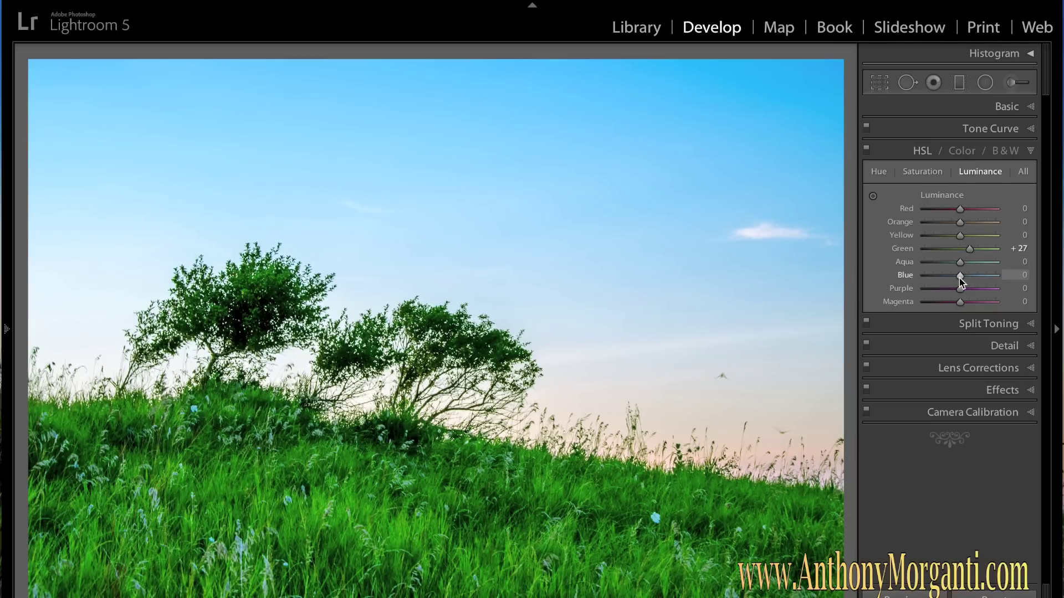
drag(960, 276, 942, 279)
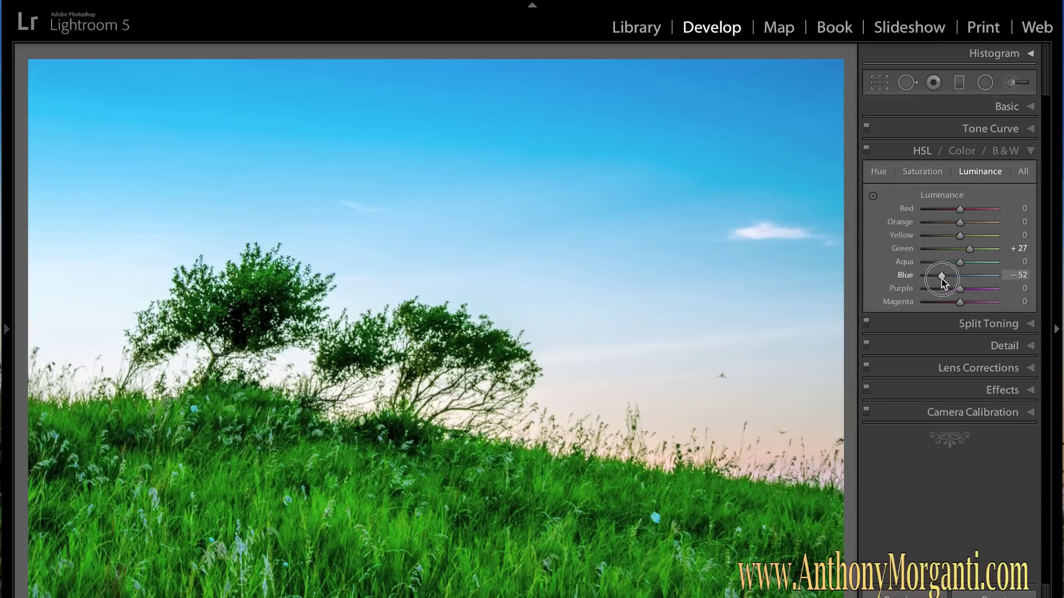
drag(941, 278, 938, 277)
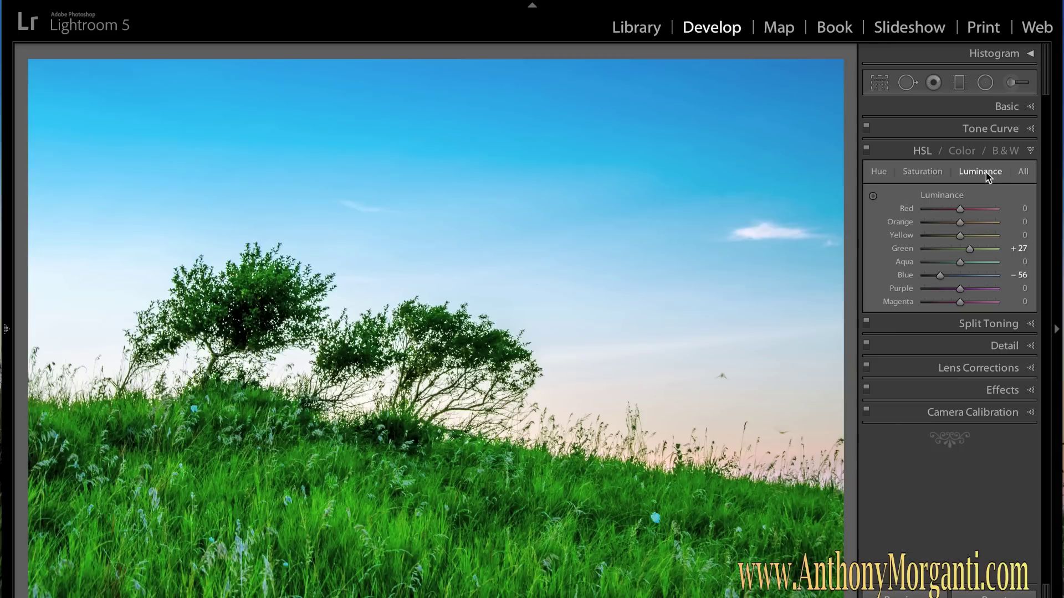
click(1033, 151)
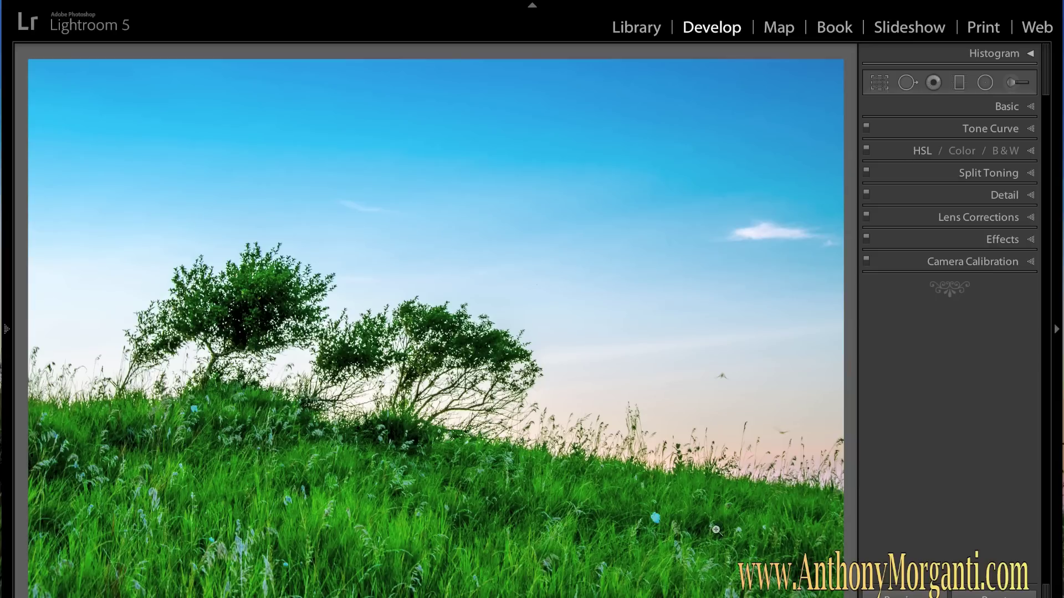
Warm the sunset sky just above the horizon with an adjustment brush reset to only Temp 19 and Tint -11
click(1009, 82)
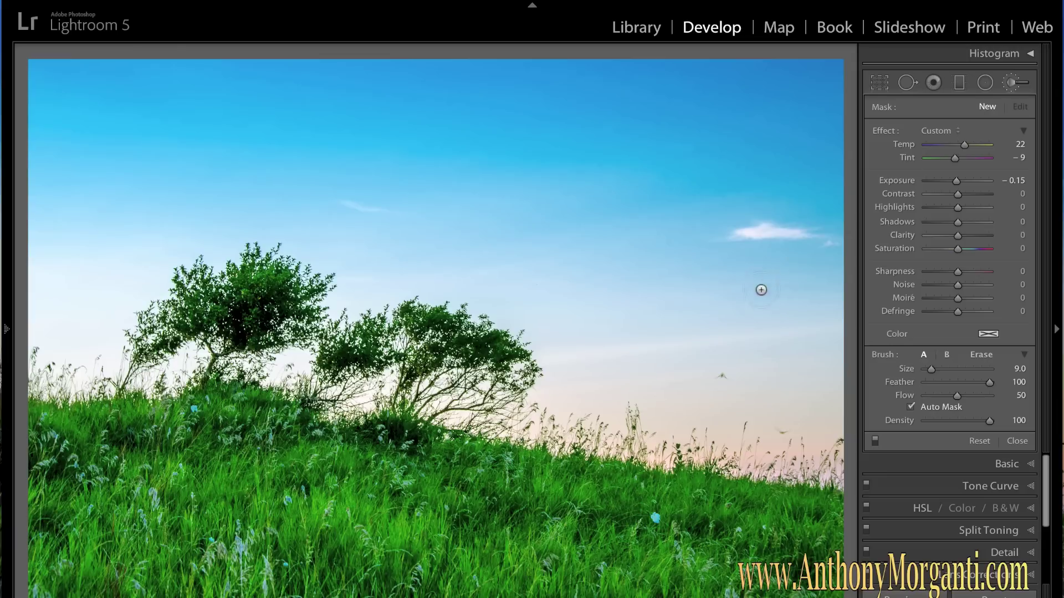
key(alt)
alt+click(887, 133)
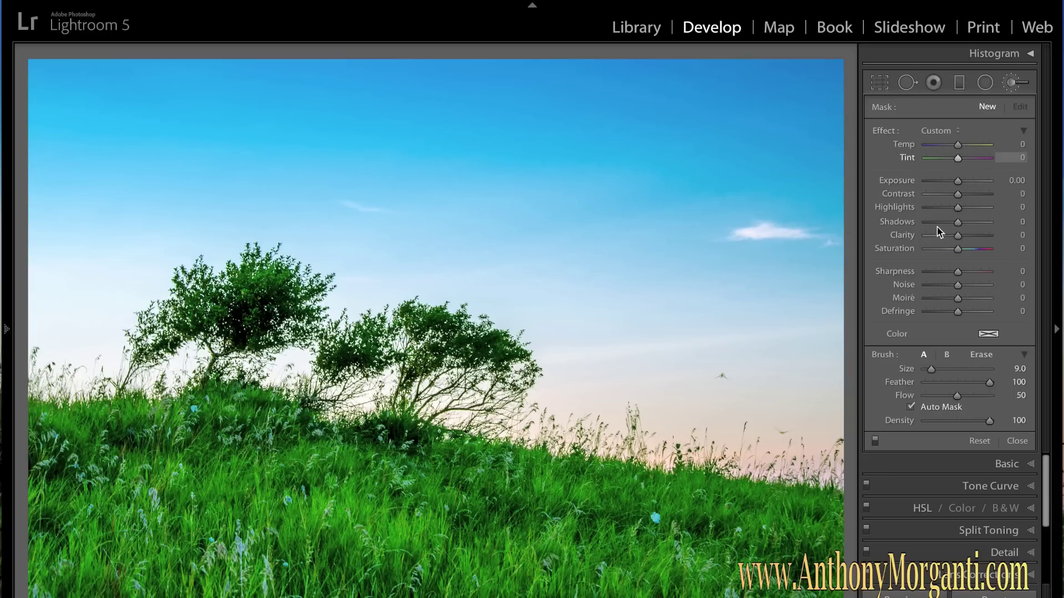
click(949, 134)
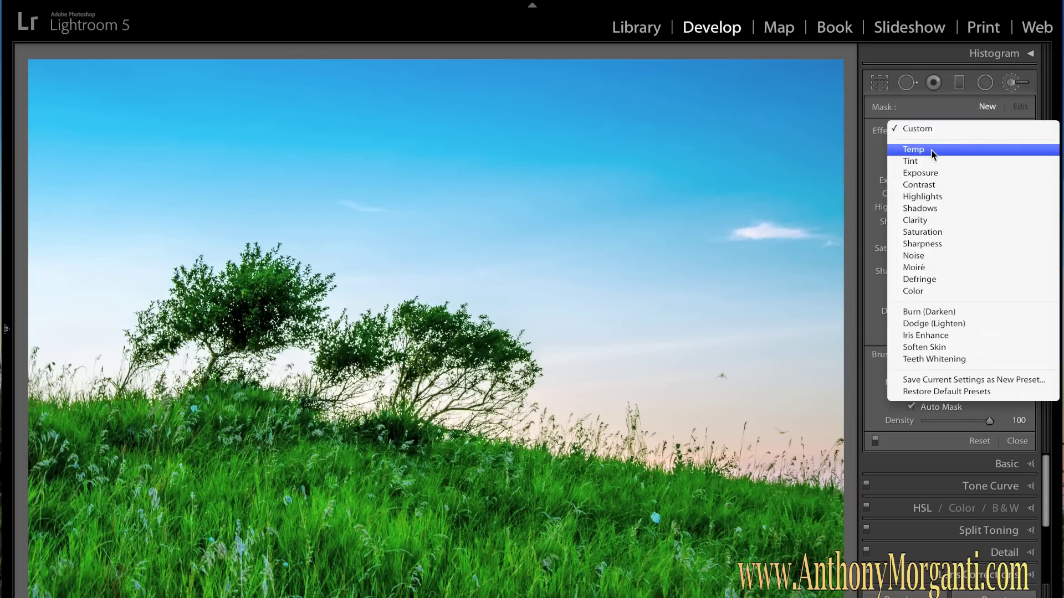
click(931, 149)
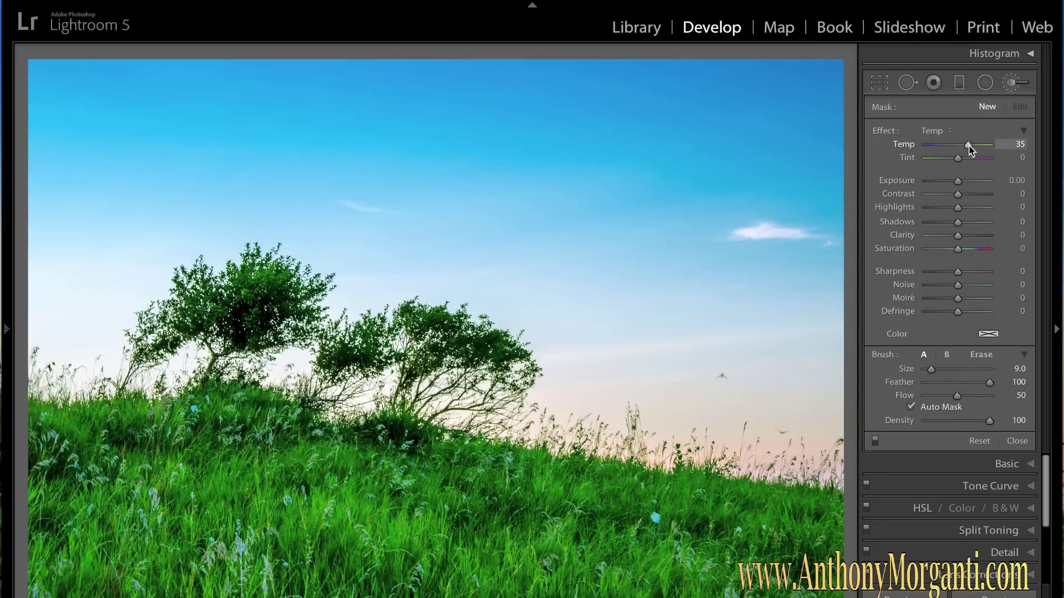
drag(967, 145, 962, 145)
drag(958, 157, 953, 160)
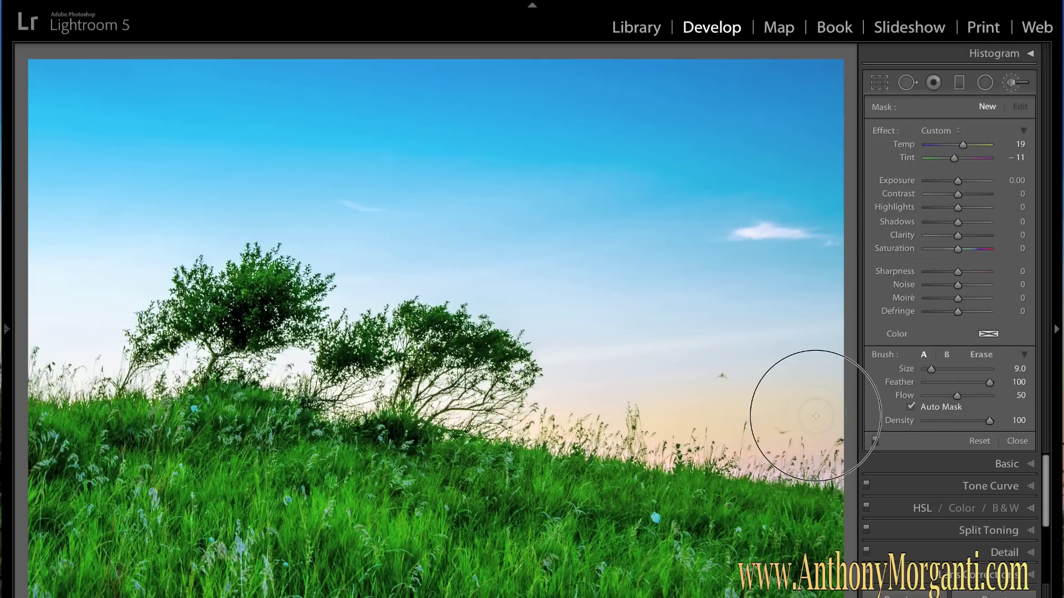
click(796, 412)
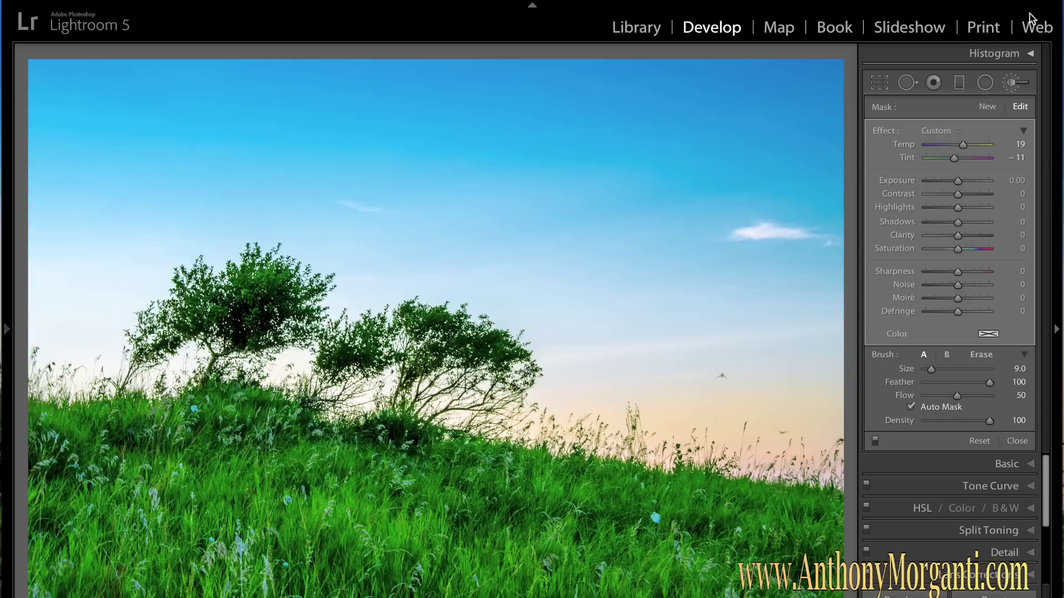
click(1009, 81)
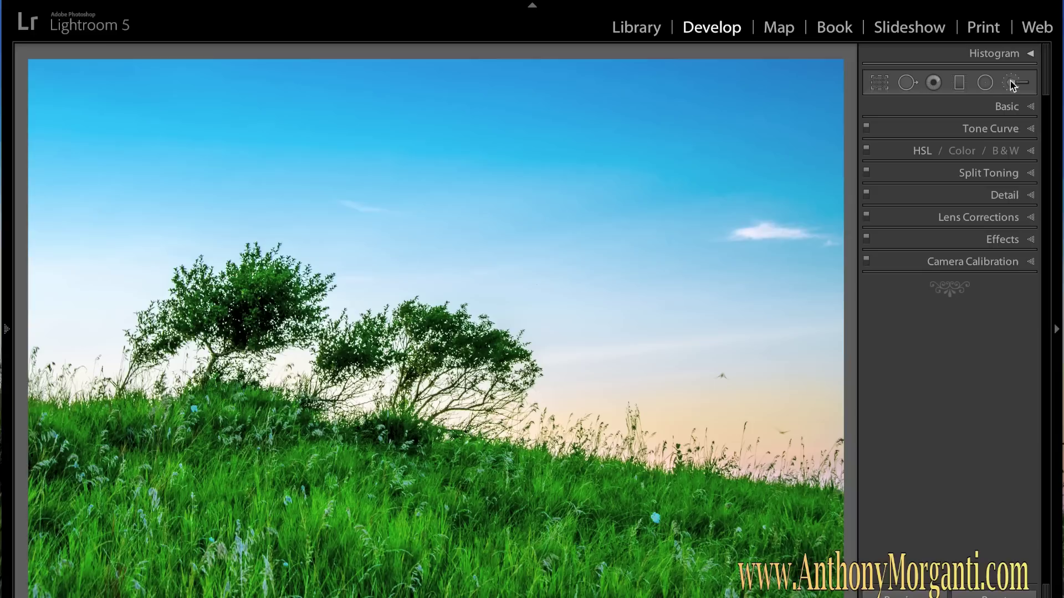
Set the HSL Saturation of the oranges to +54
click(1033, 153)
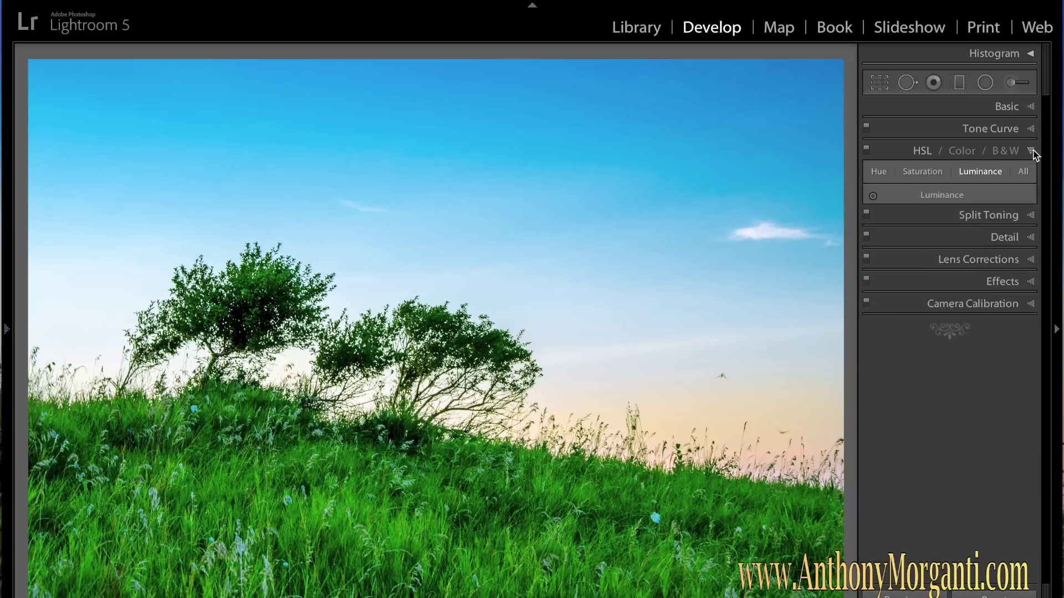
click(929, 173)
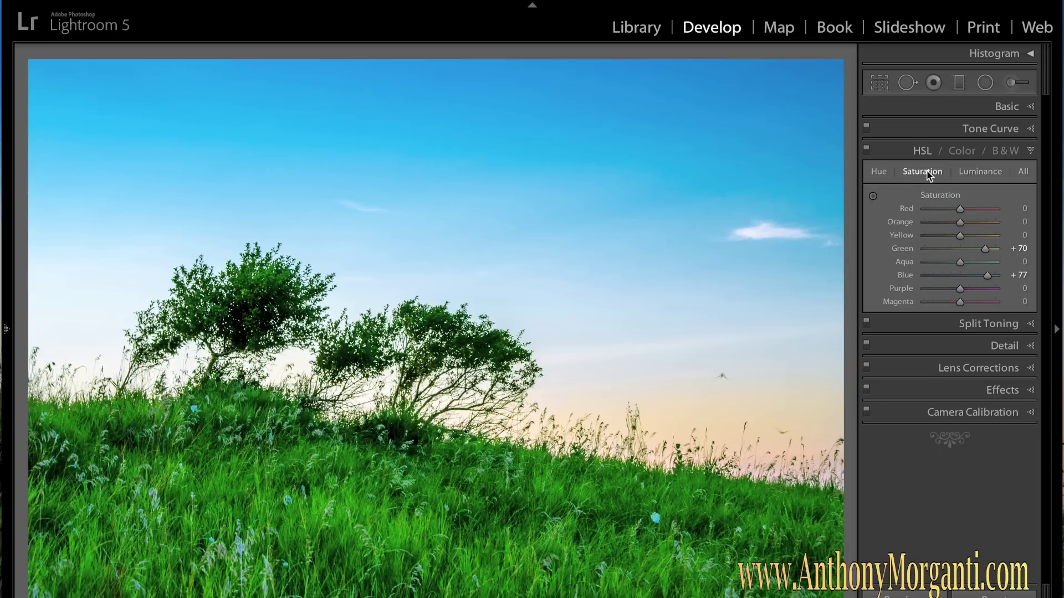
drag(963, 223, 988, 225)
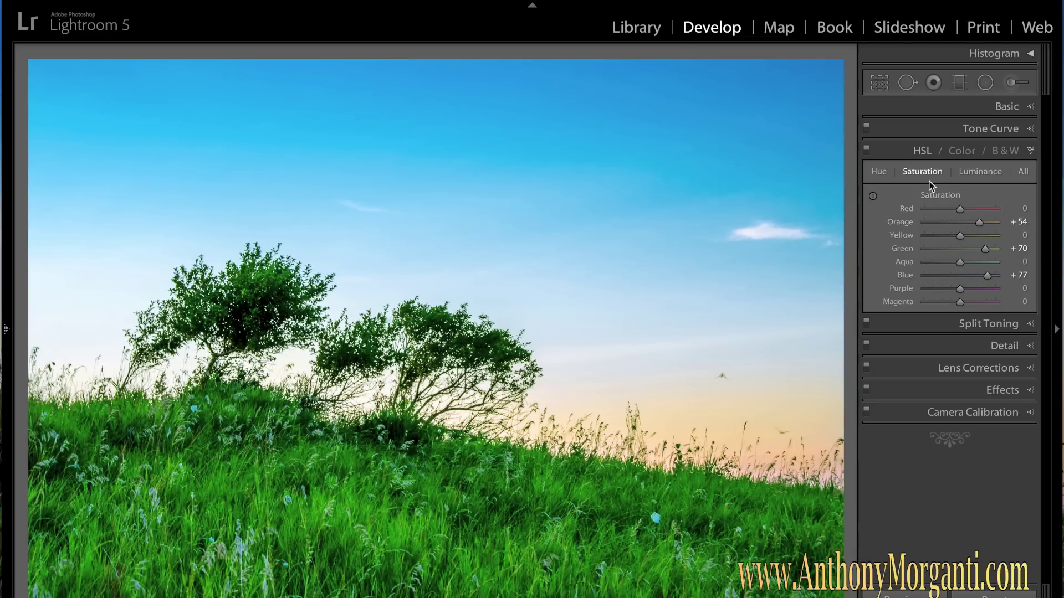
Set the HSL Luminance of the oranges to -15 and collapse the HSL adjustments
click(976, 172)
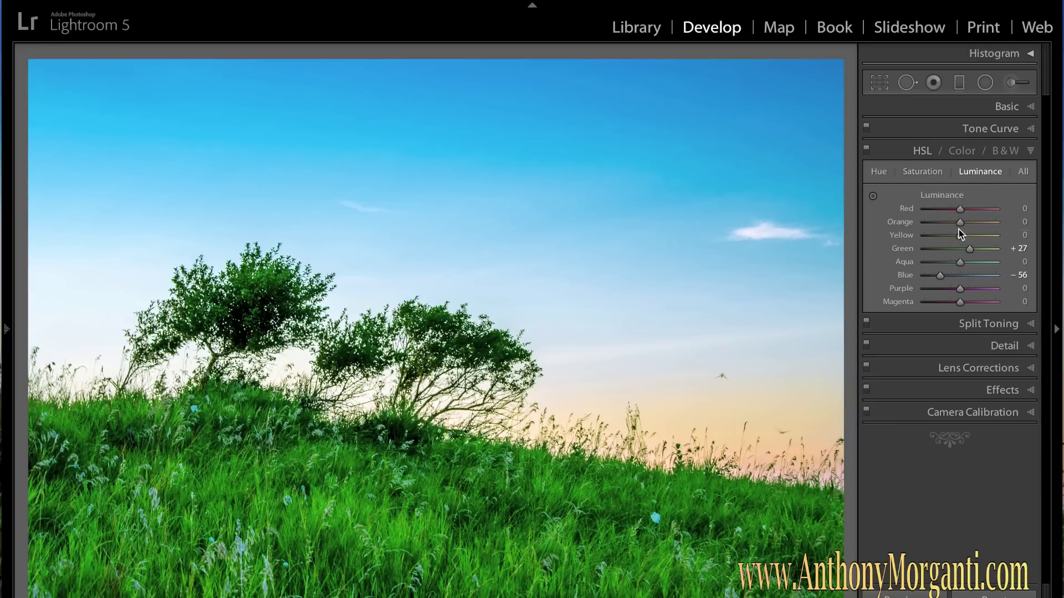
drag(960, 223, 956, 226)
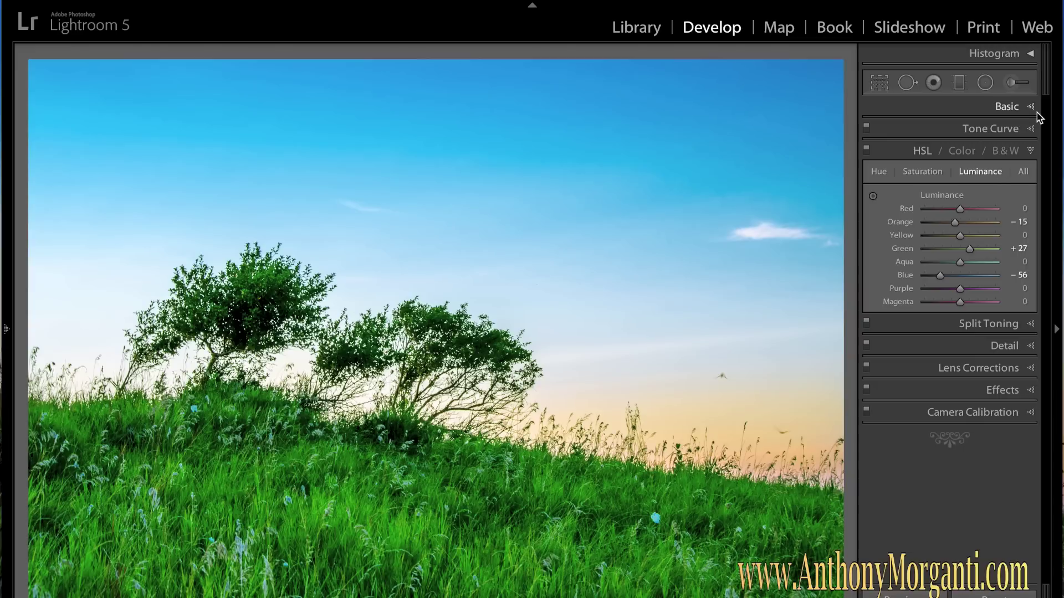
click(1031, 153)
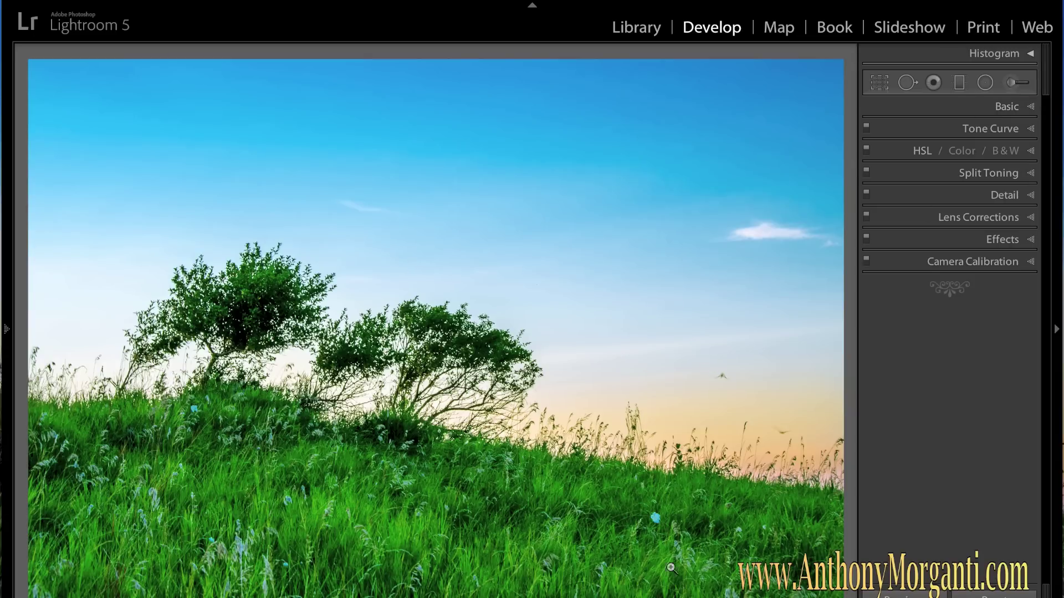
Darken areas of the foreground grass with an adjustment brush reset to only Exposure, setting its value to -0.95
click(1009, 85)
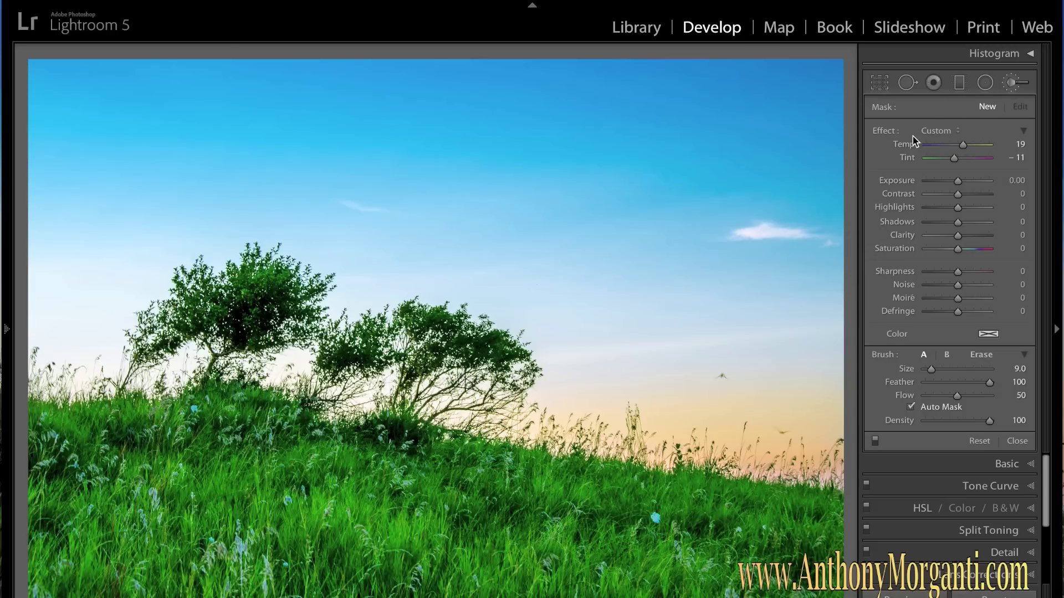
double_click(884, 133)
click(957, 133)
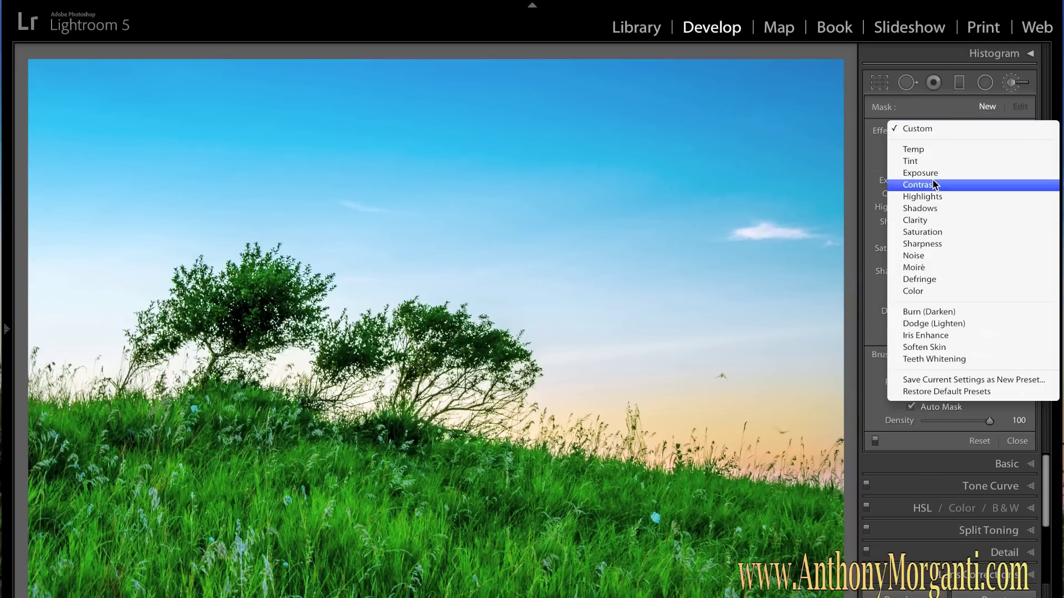
key(Escape)
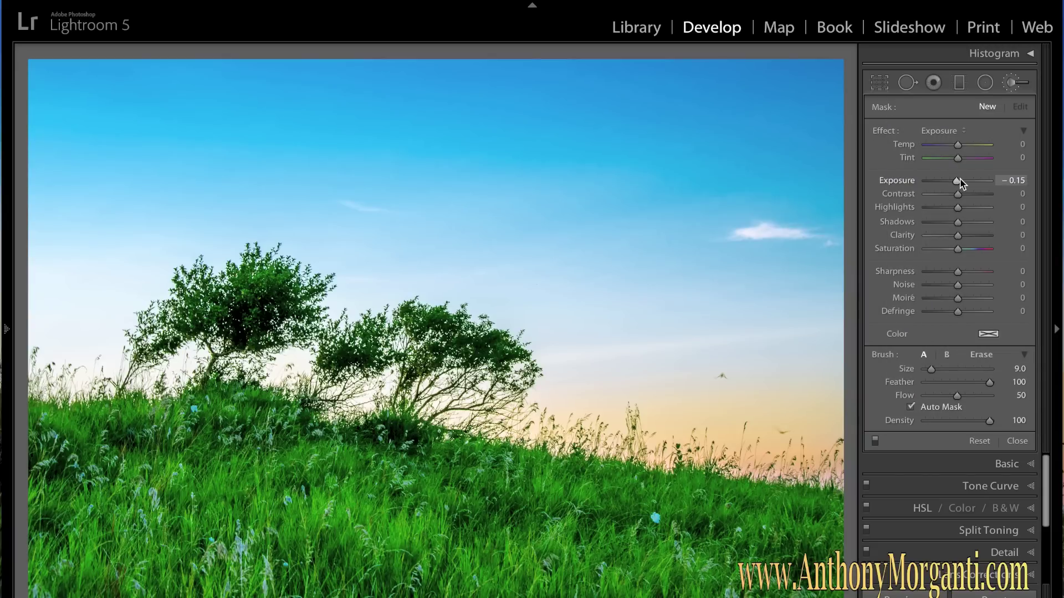
drag(957, 182, 956, 184)
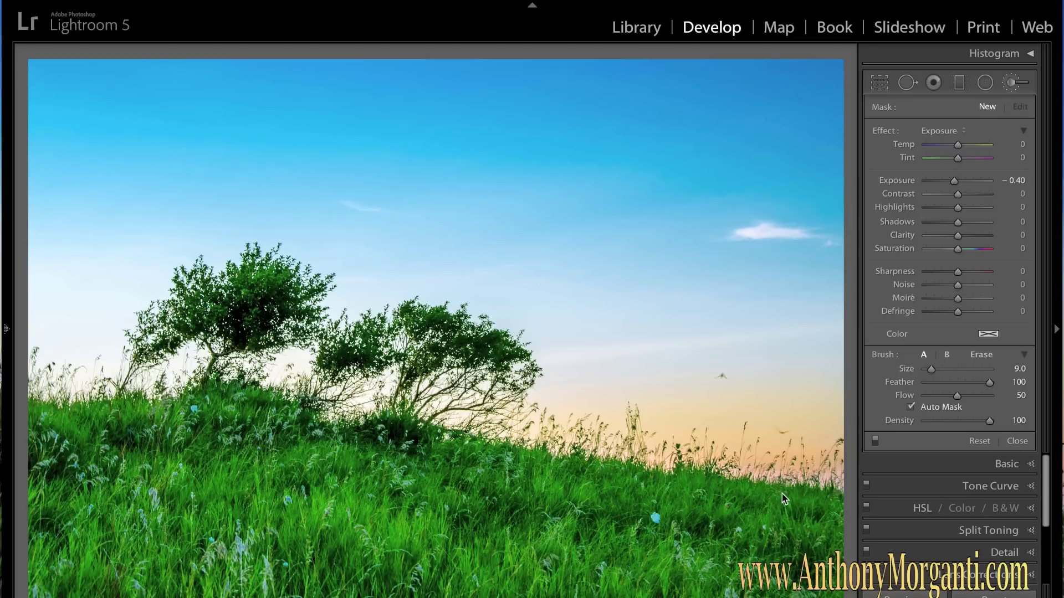
mouse_move(700, 523)
mouse_down()
mouse_move(787, 551)
mouse_move(696, 518)
mouse_move(696, 526)
mouse_move(787, 534)
mouse_move(515, 516)
mouse_move(593, 510)
mouse_move(458, 519)
mouse_move(488, 515)
mouse_move(381, 444)
mouse_move(142, 432)
mouse_move(95, 460)
mouse_move(14, 447)
mouse_move(34, 477)
mouse_move(36, 520)
mouse_move(27, 512)
mouse_move(83, 498)
mouse_move(132, 468)
mouse_up()
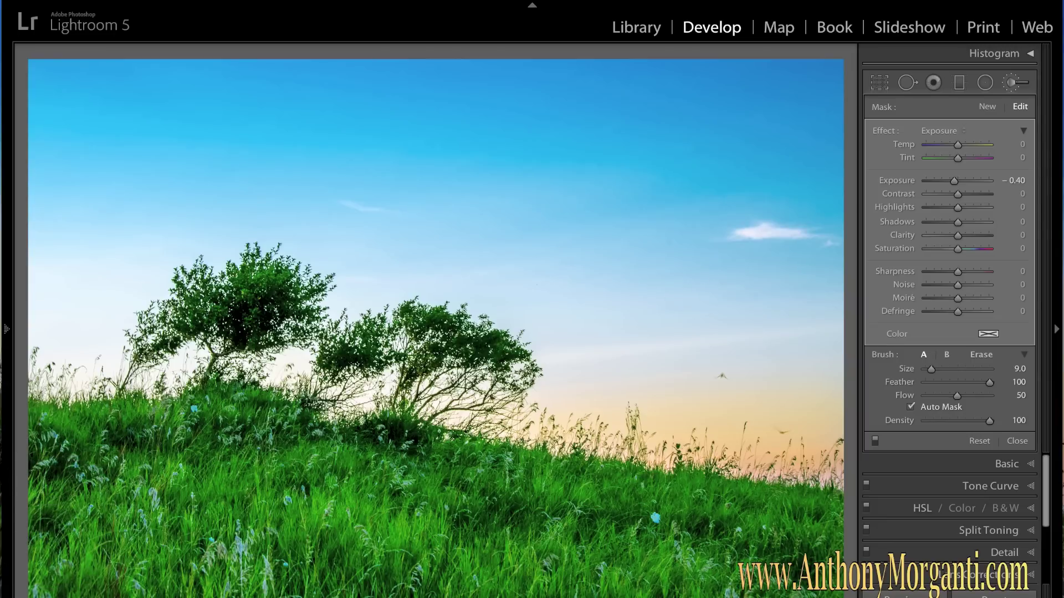
mouse_move(954, 182)
mouse_down()
mouse_move(926, 183)
mouse_move(952, 181)
mouse_up()
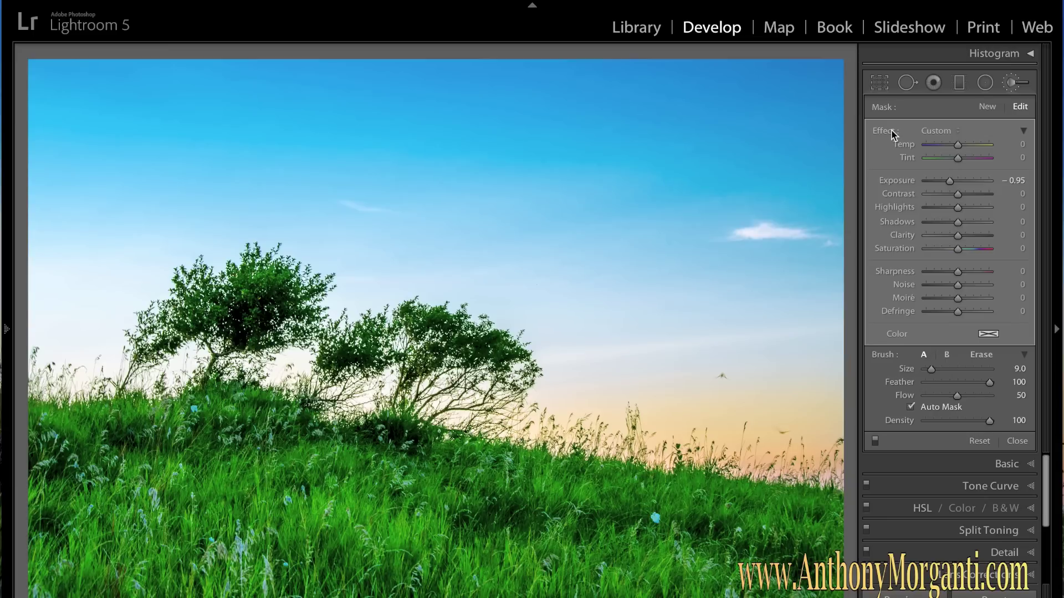
Brighten patches of the foreground grass with a new brush mask, setting its Exposure to 1.09
click(987, 107)
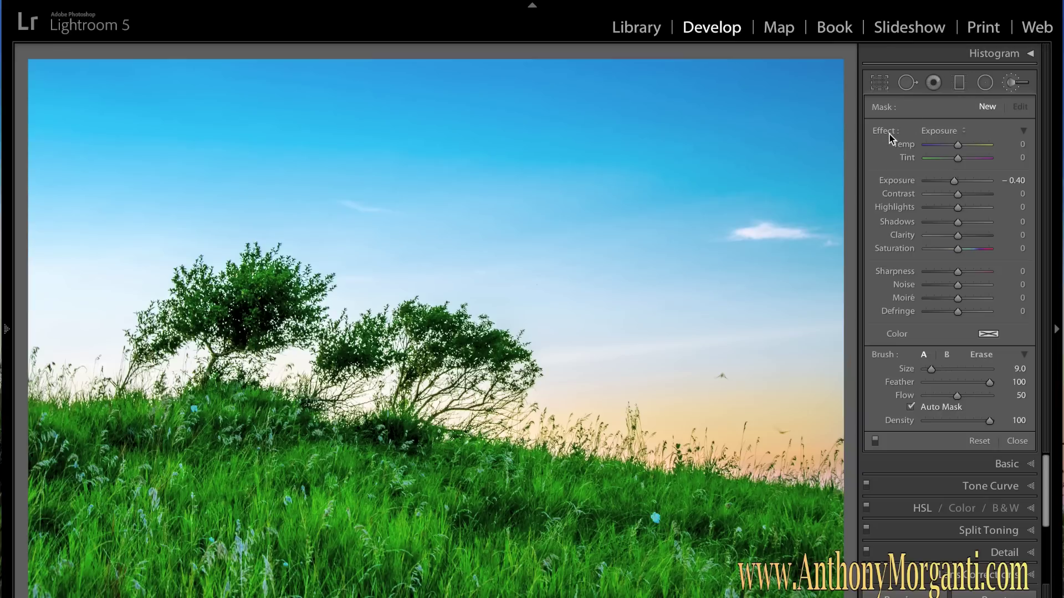
double_click(956, 181)
drag(958, 183, 962, 183)
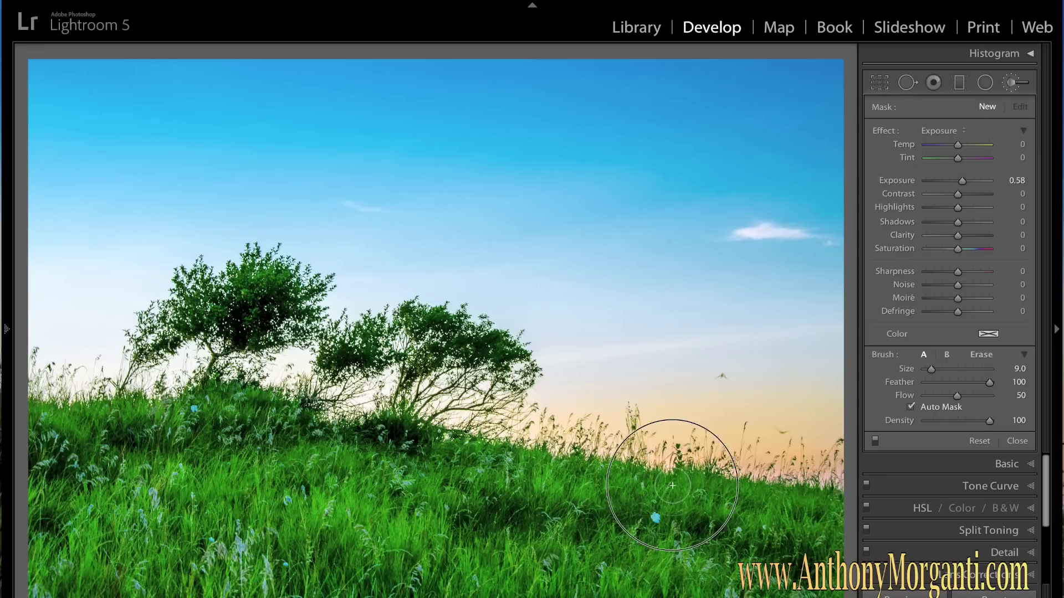
drag(700, 523, 714, 576)
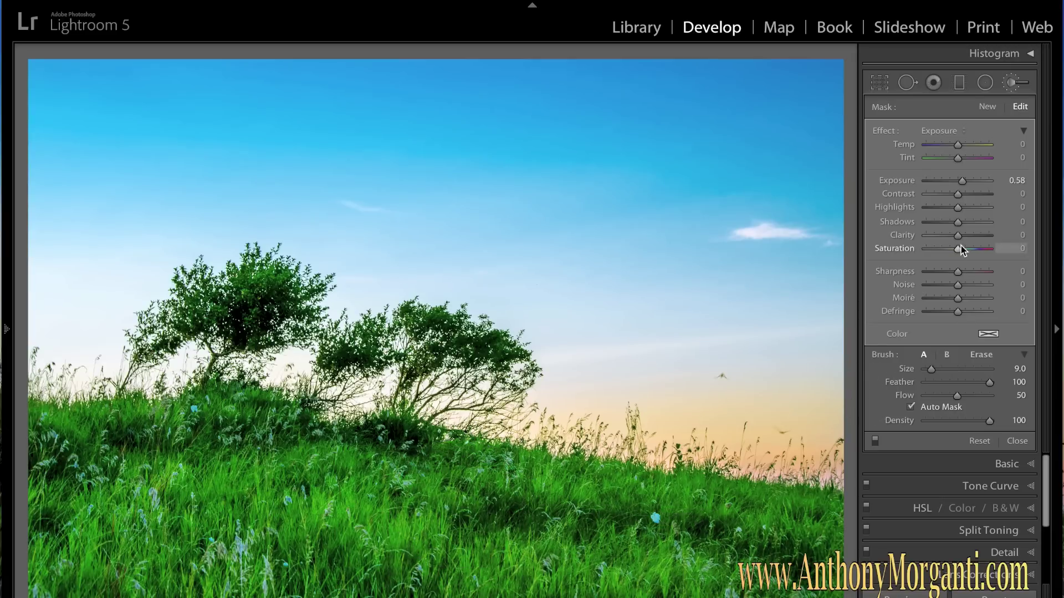
drag(962, 185, 967, 188)
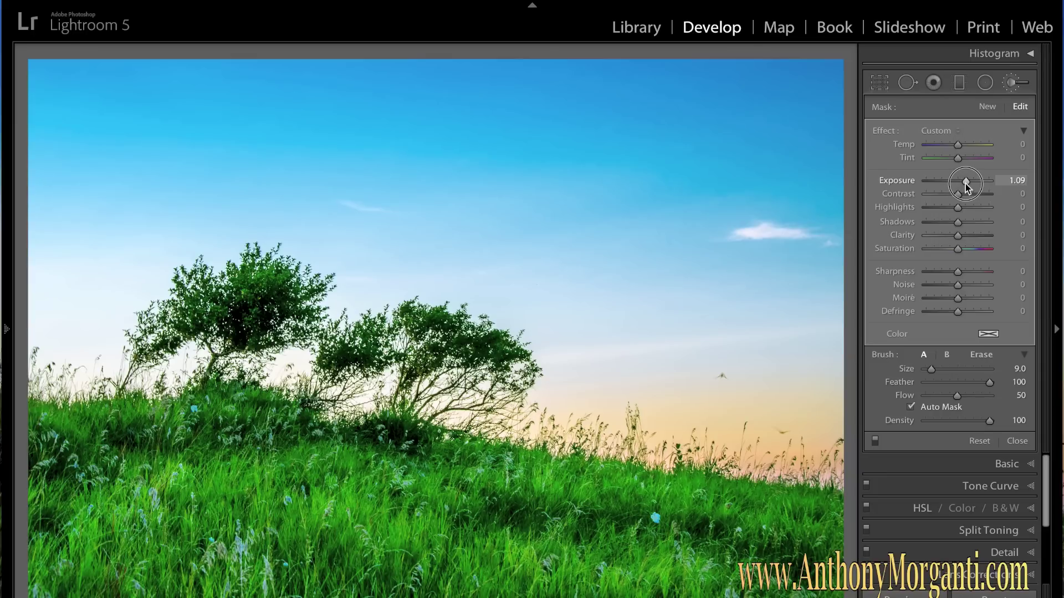
drag(965, 184, 963, 185)
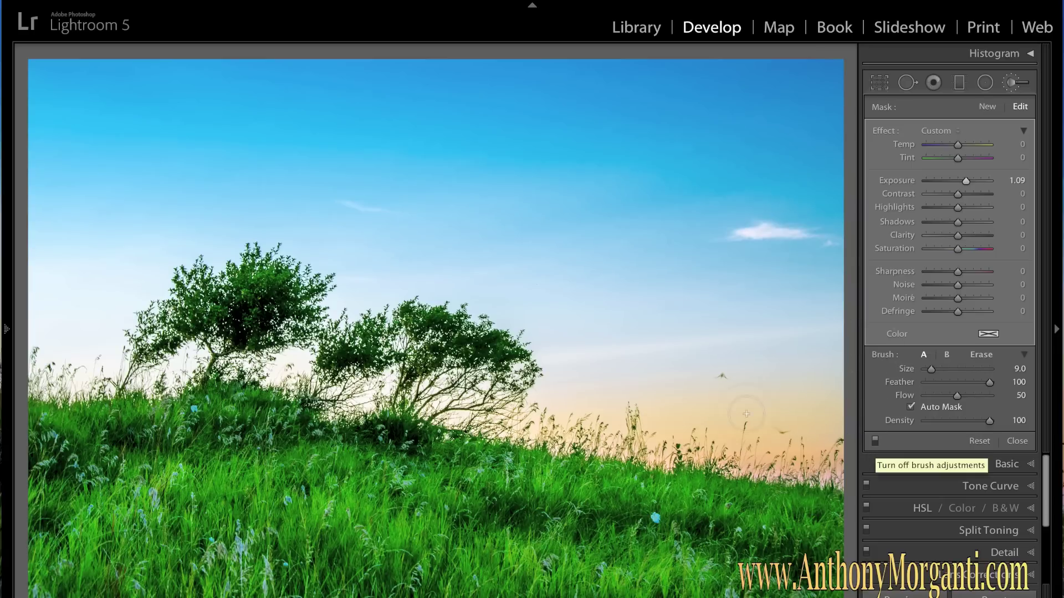
Compare the photo with the brush adjustments off and on, and close the adjustment brush
click(875, 442)
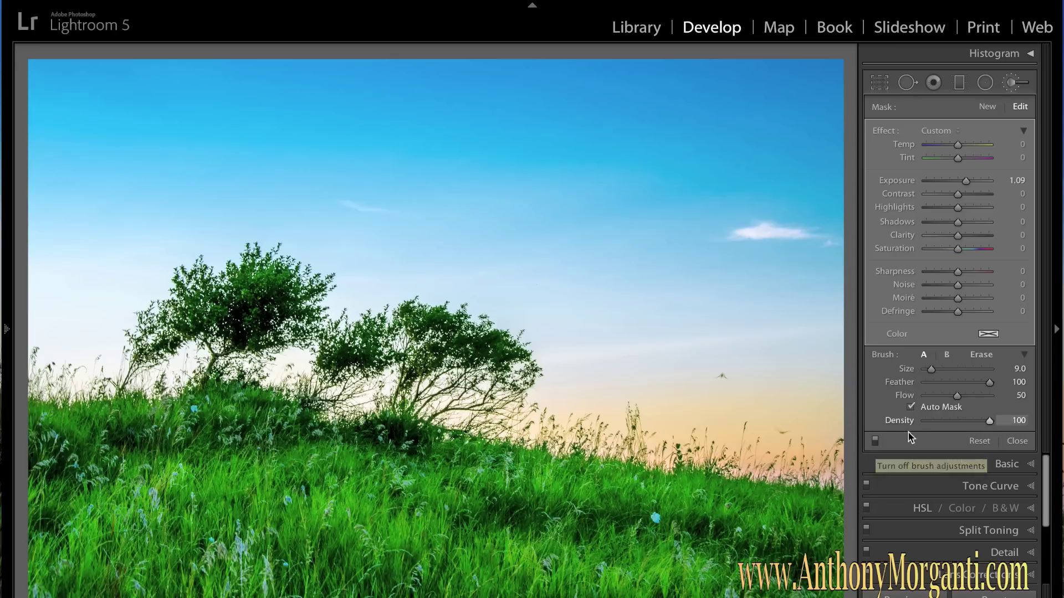
click(875, 441)
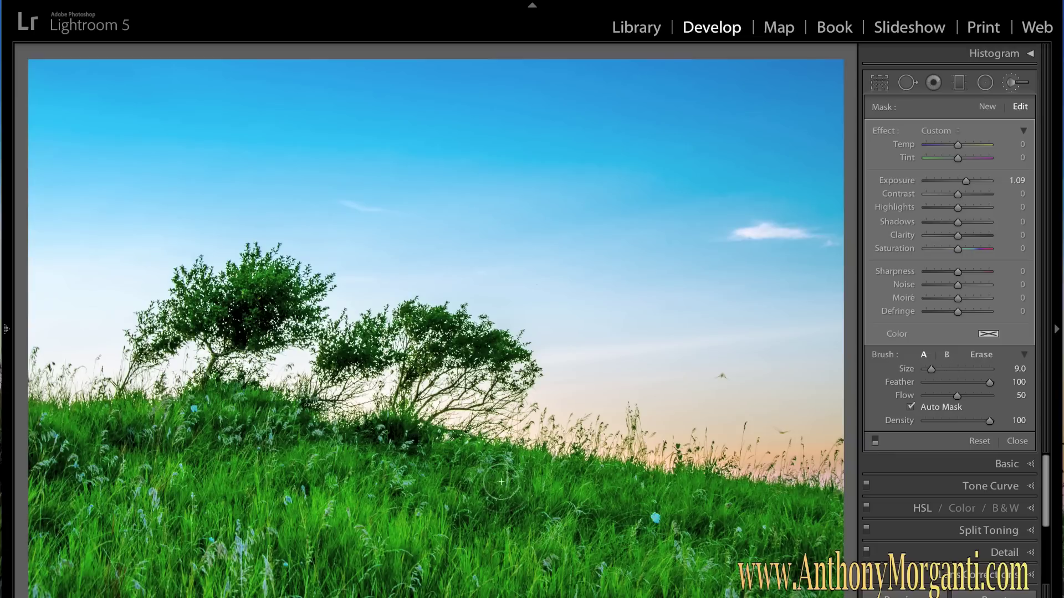
click(874, 440)
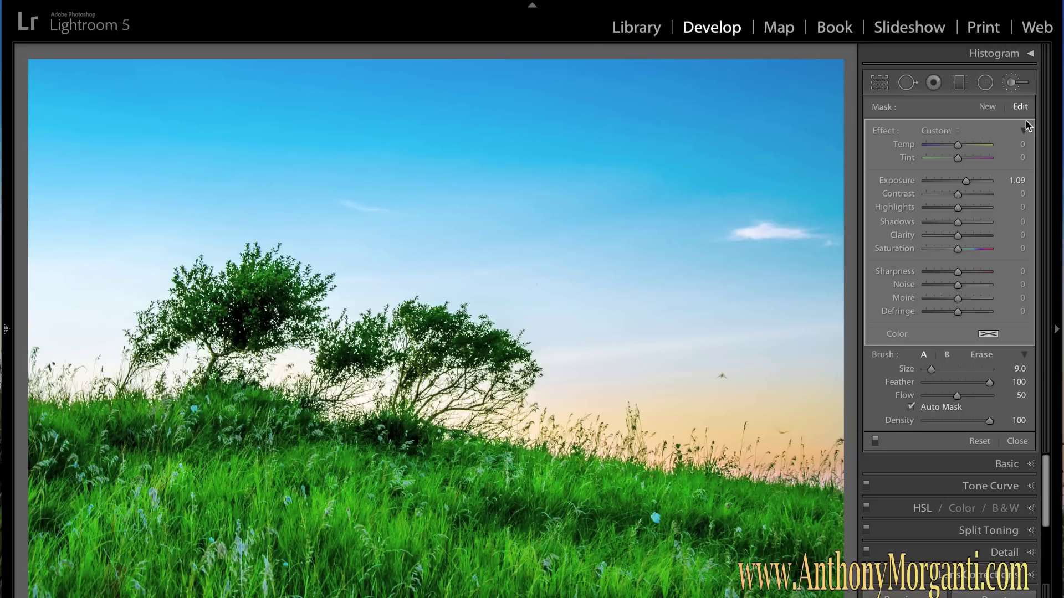
click(1011, 84)
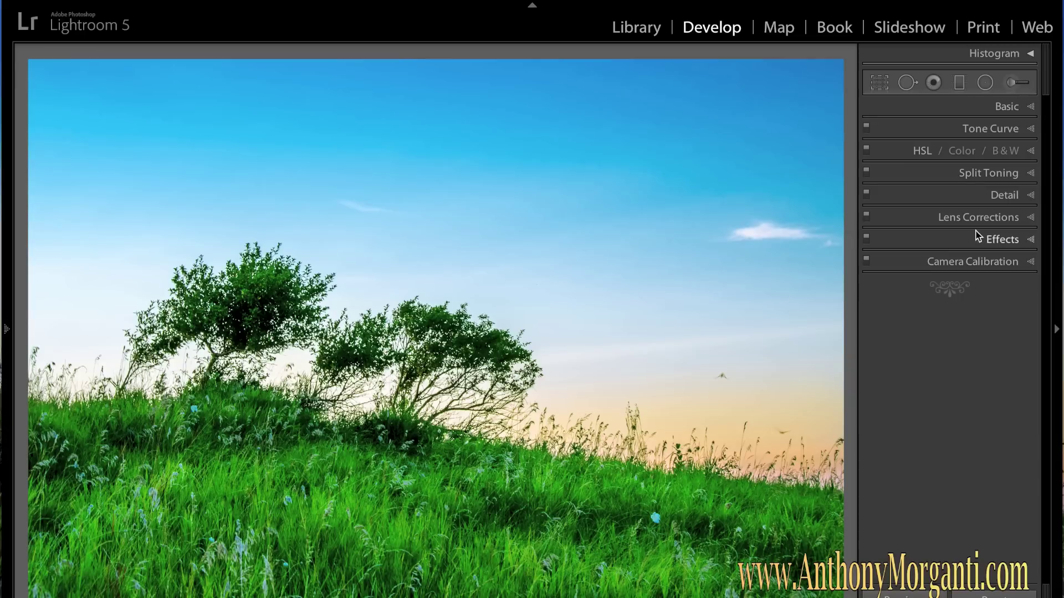
Enable profile corrections and chromatic aberration removal in the lens corrections, and collapse them
click(1030, 217)
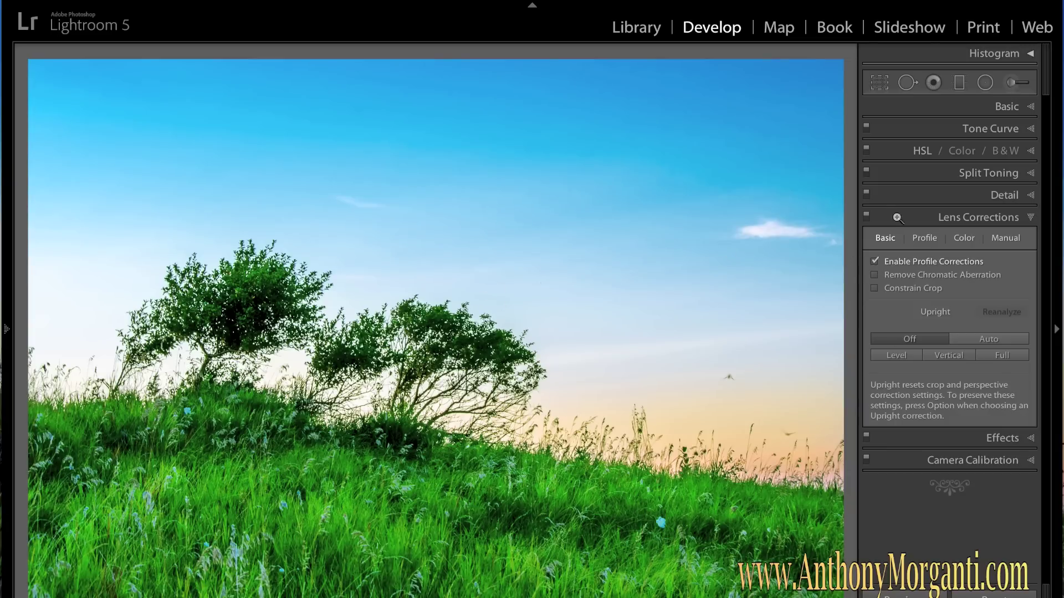
click(874, 274)
click(1030, 218)
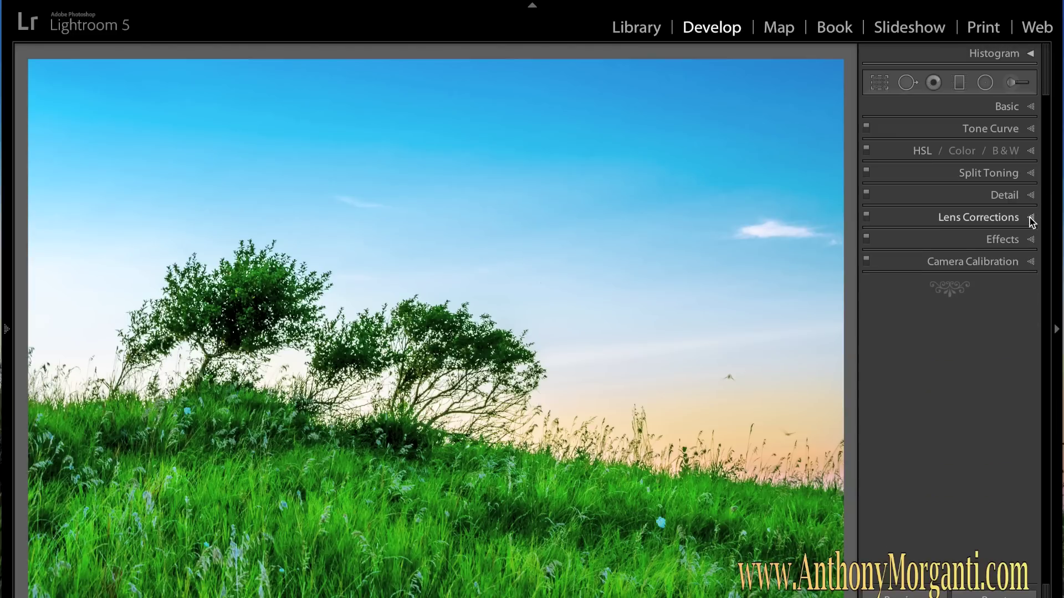
click(1031, 240)
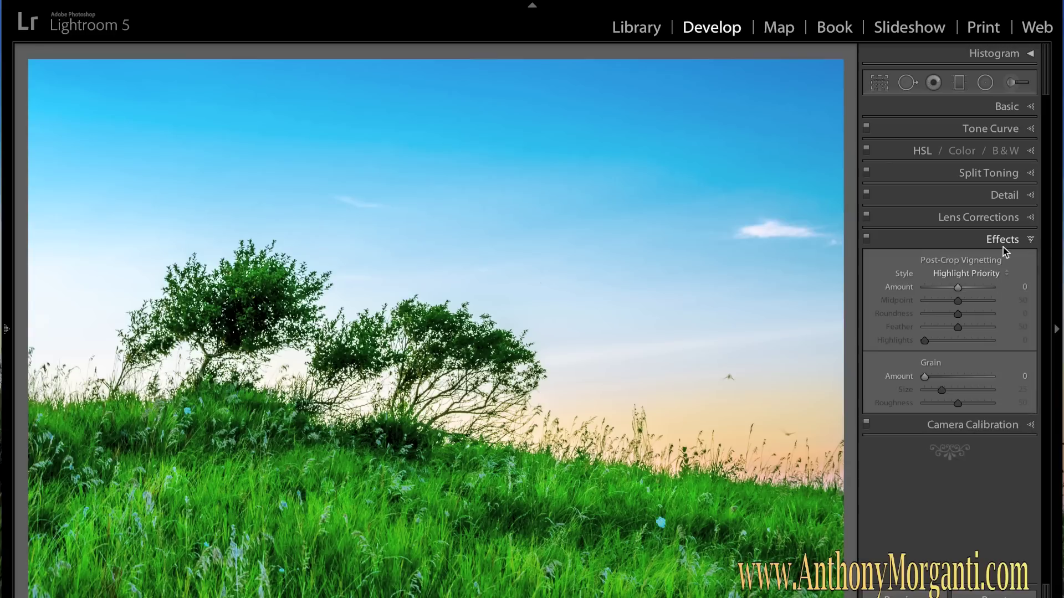
click(1032, 240)
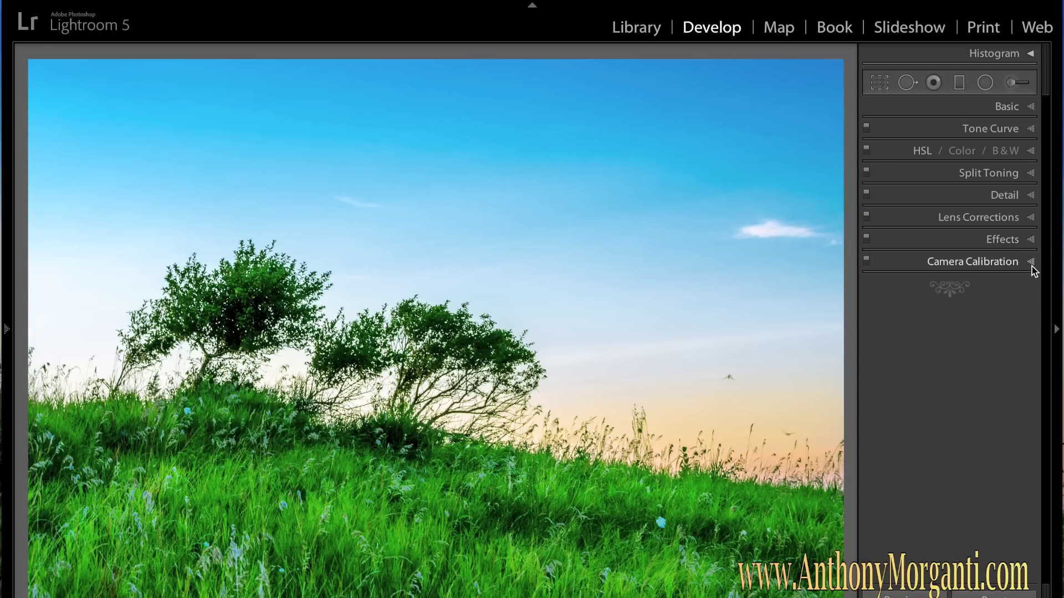
Try the Camera Landscape, Neutral, Portrait and Standard calibration profiles, and set the profile to Camera Vivid
click(1031, 267)
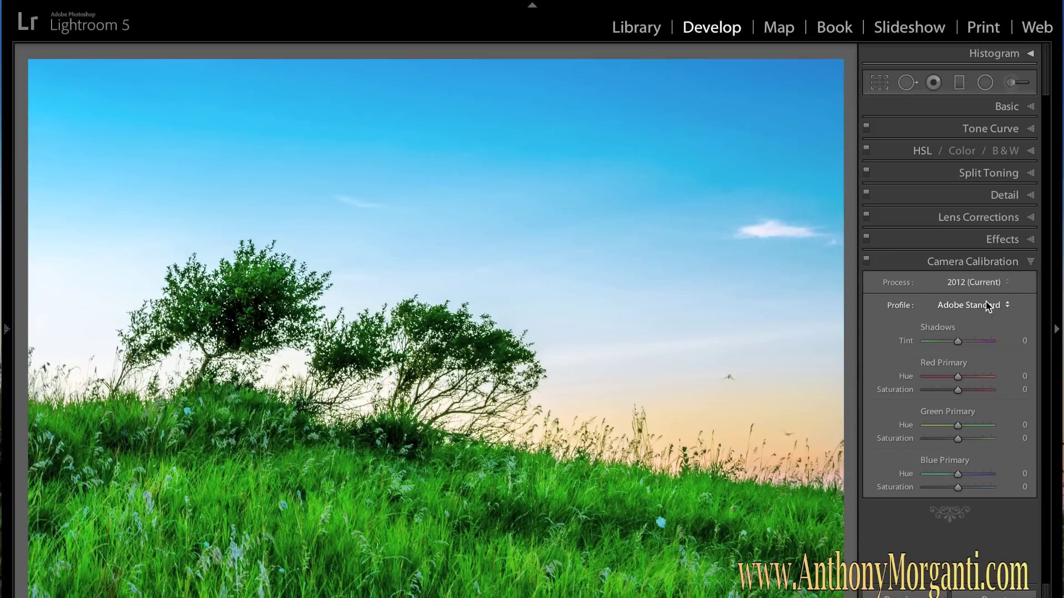
click(985, 310)
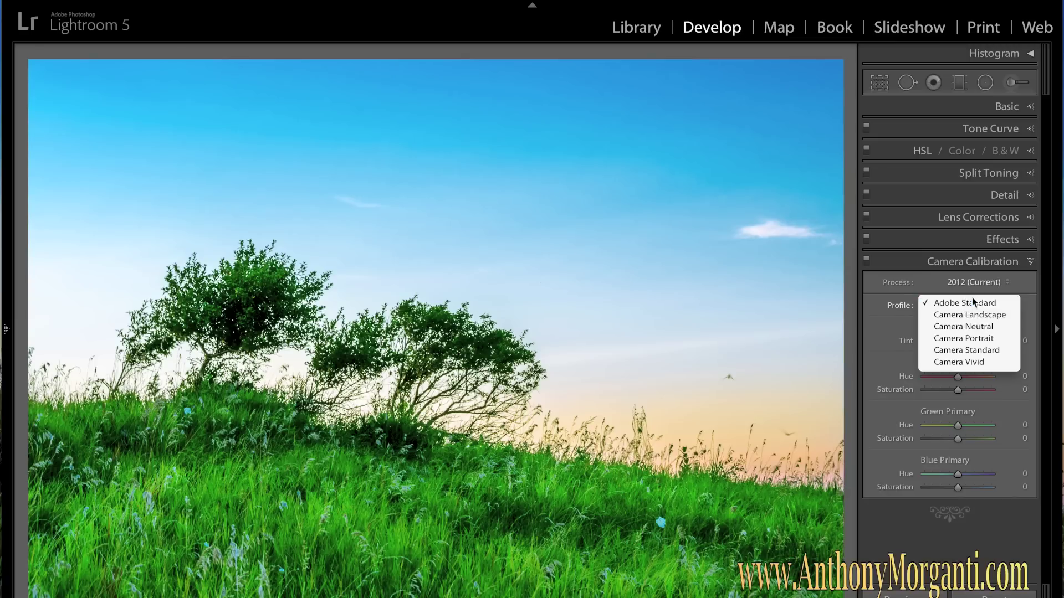
click(892, 310)
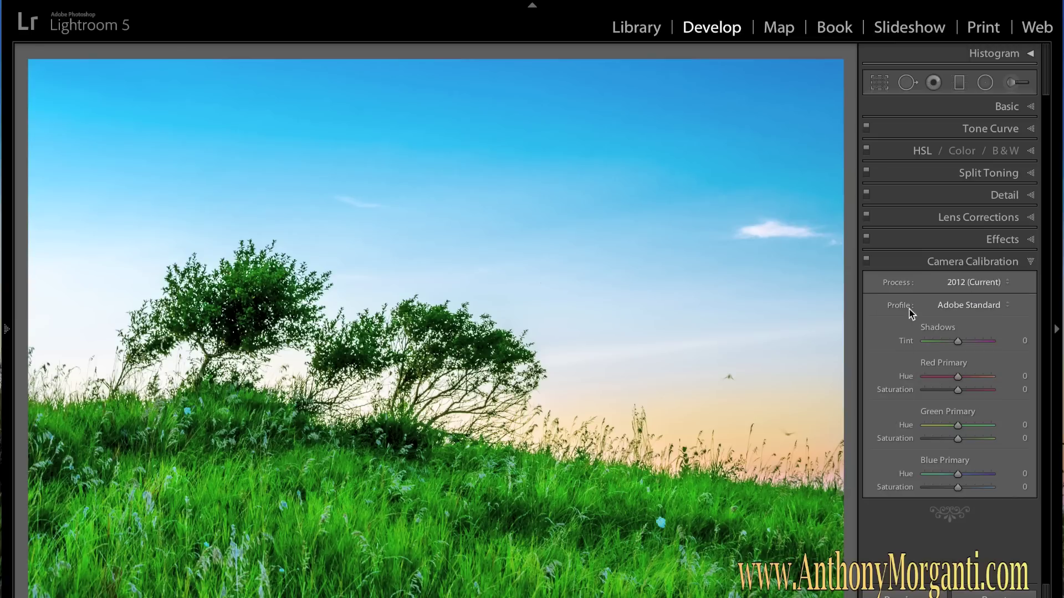
click(989, 307)
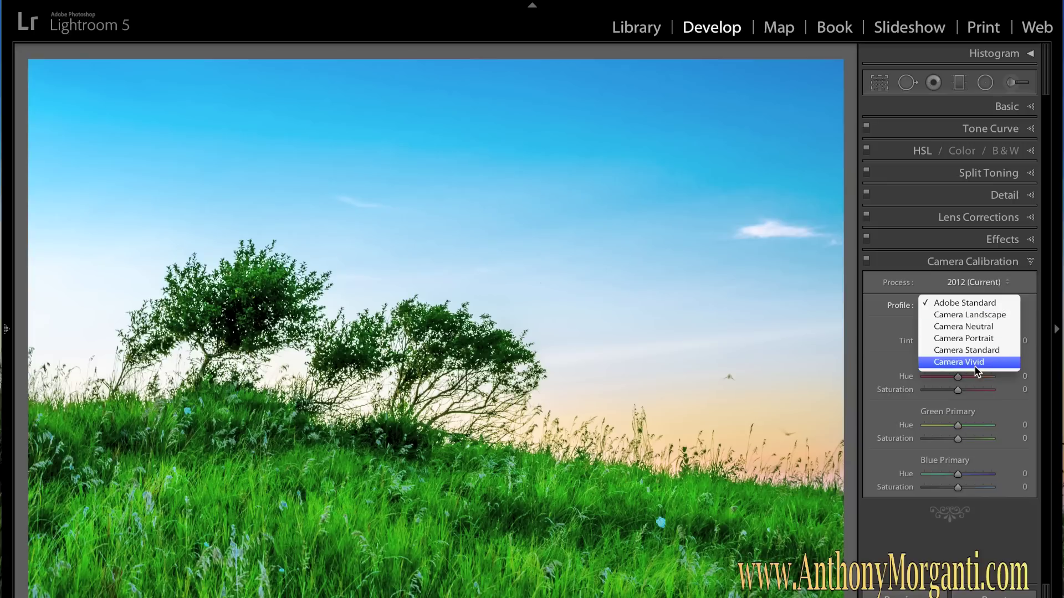
click(975, 320)
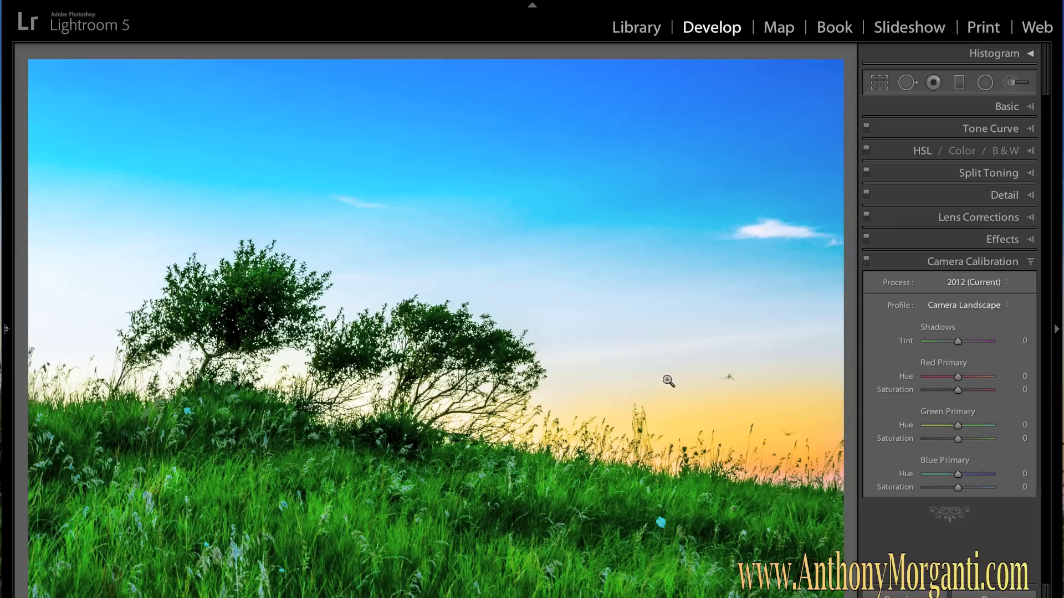
click(997, 305)
click(993, 311)
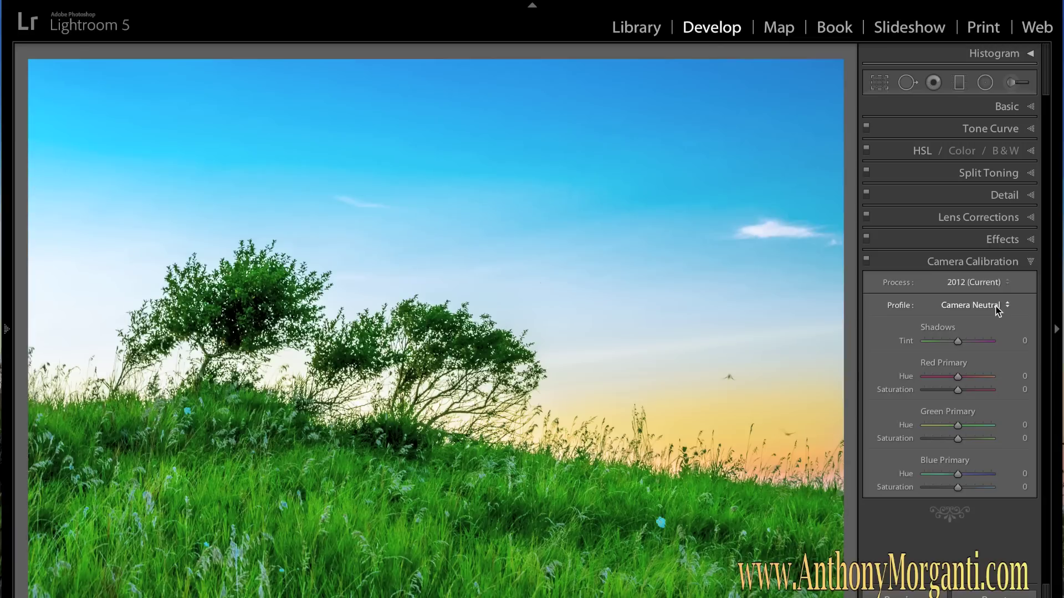
click(995, 306)
click(994, 316)
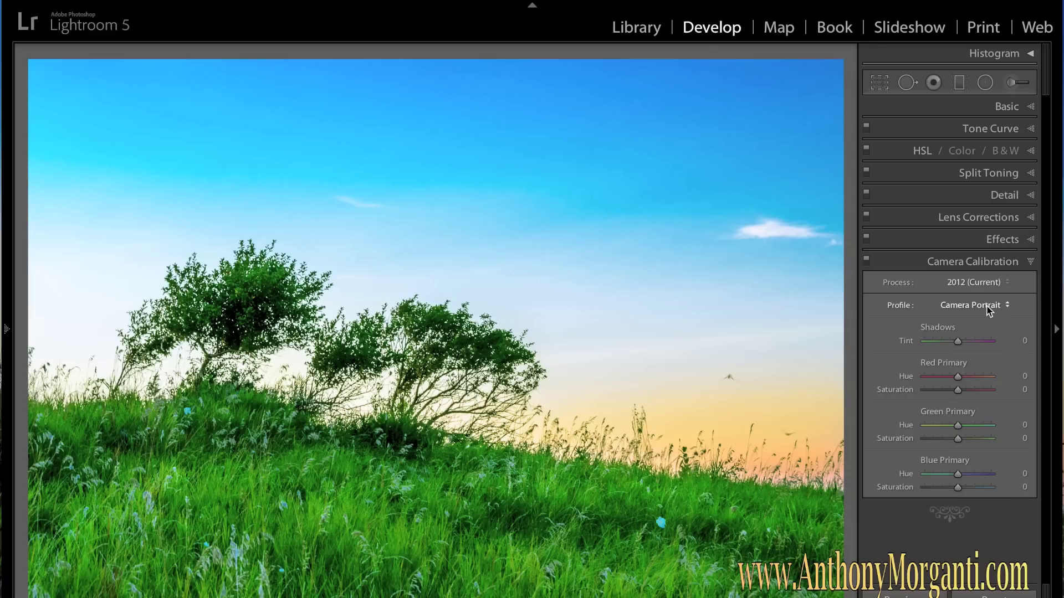
click(986, 306)
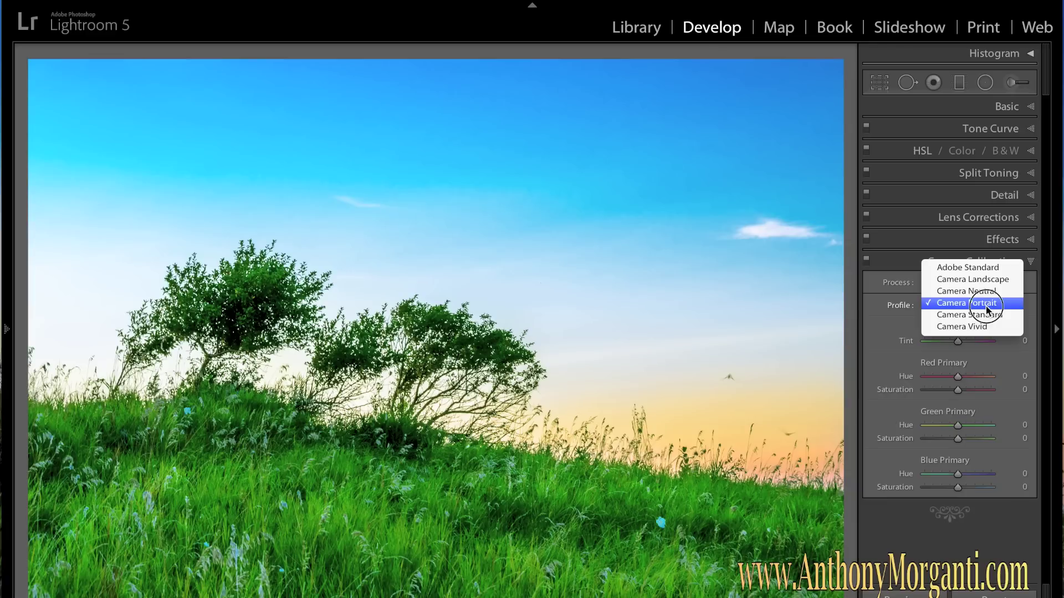
click(984, 314)
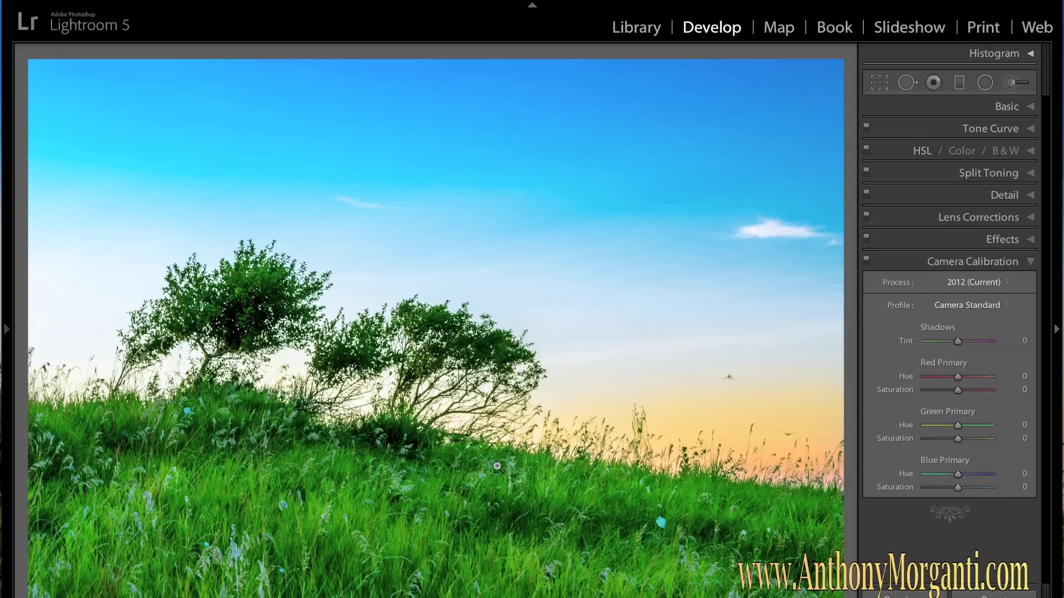
click(976, 307)
click(982, 314)
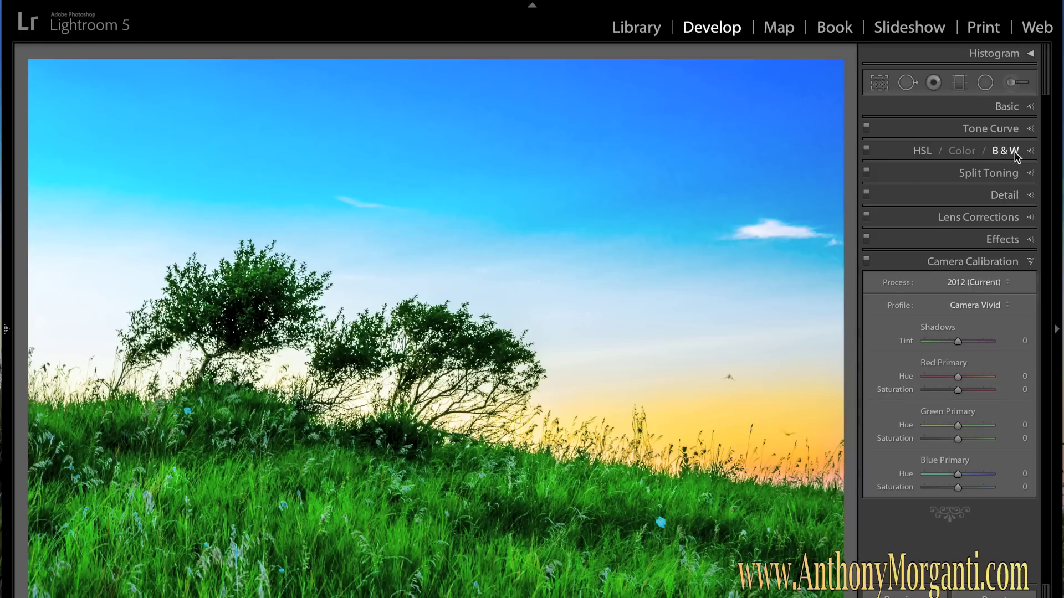
Raise the HSL Luminance of the oranges and set their Saturation to +30
click(1031, 152)
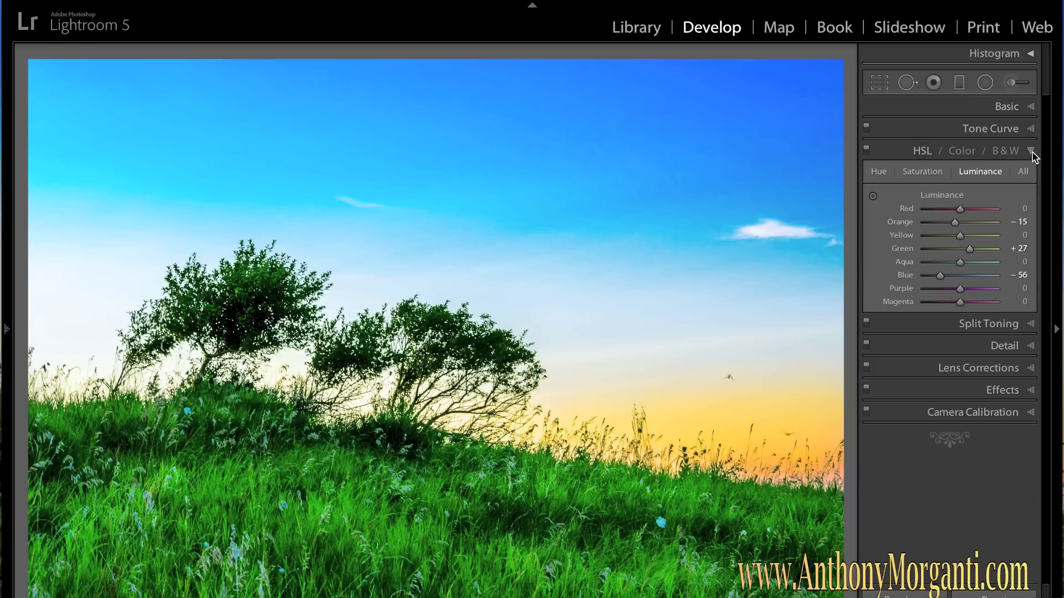
click(955, 226)
drag(955, 228, 960, 227)
click(923, 172)
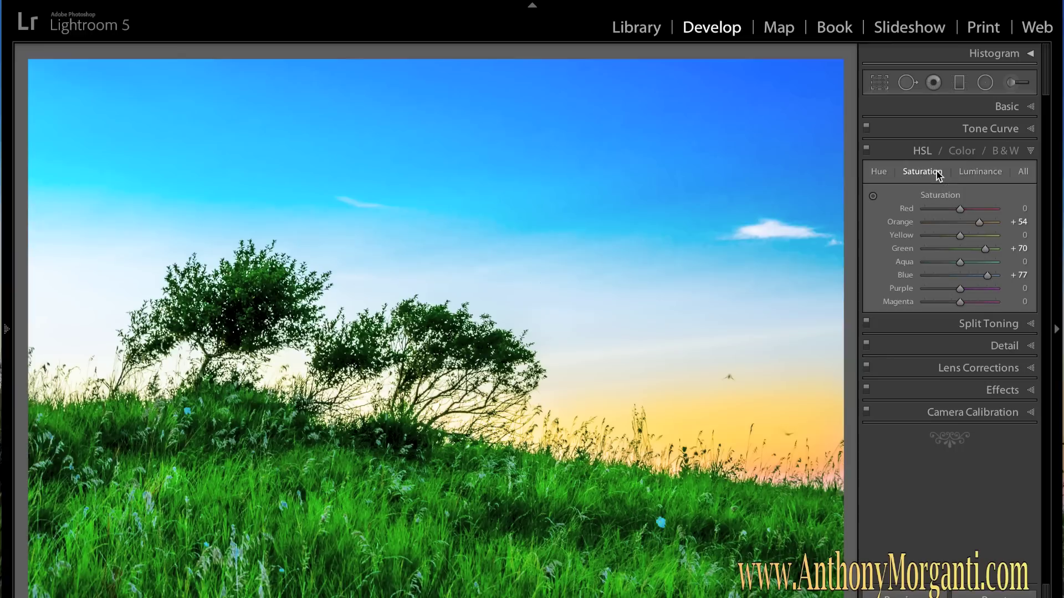
drag(980, 224, 972, 225)
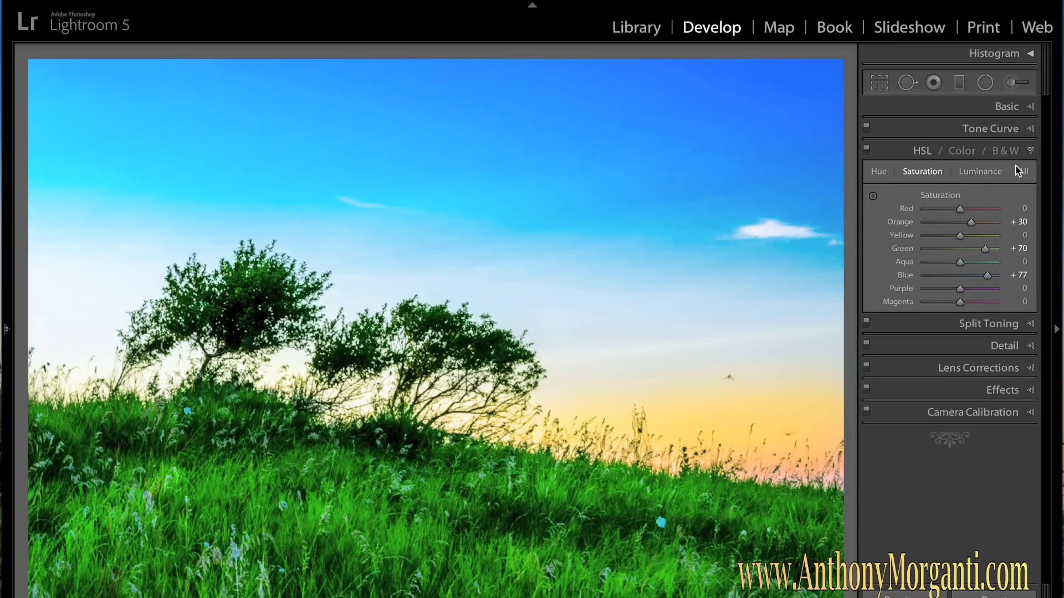
Set the sharpening Amount to 68 and the Luminance noise reduction to 40 in the photo's detail settings
click(1029, 149)
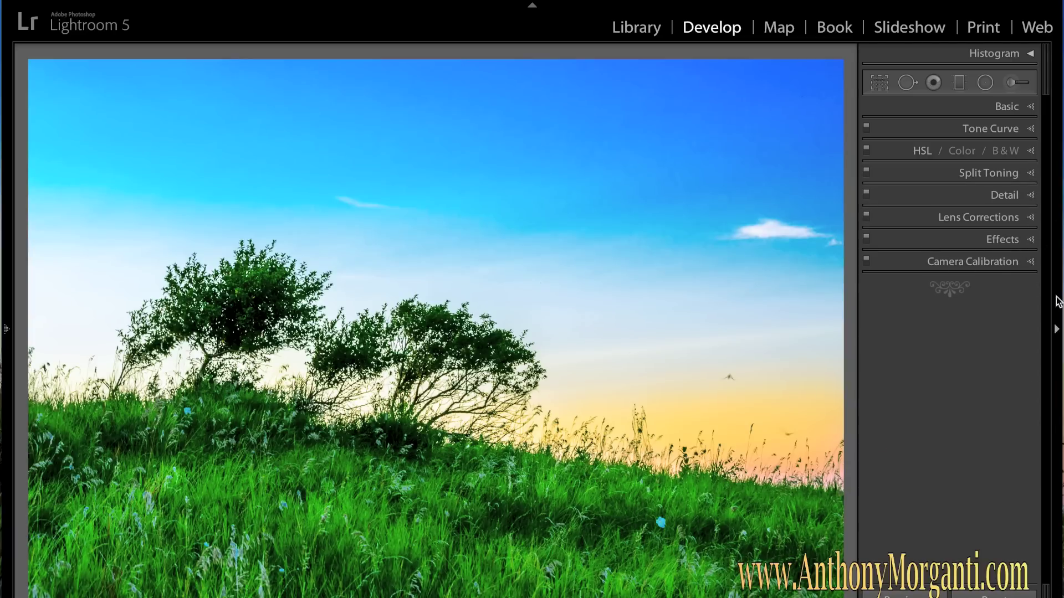
click(1031, 243)
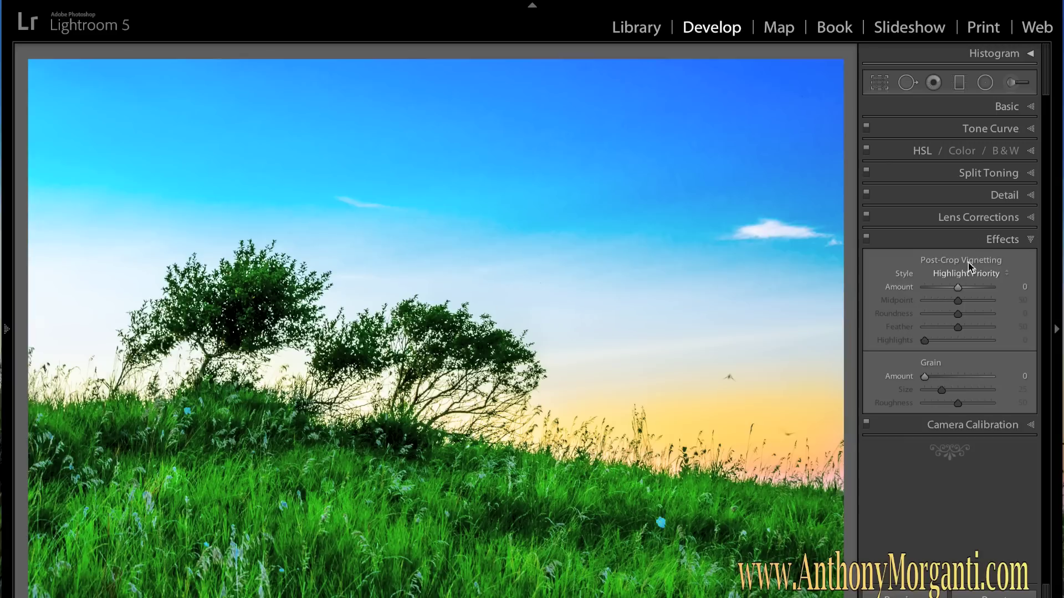
click(1029, 240)
click(1031, 195)
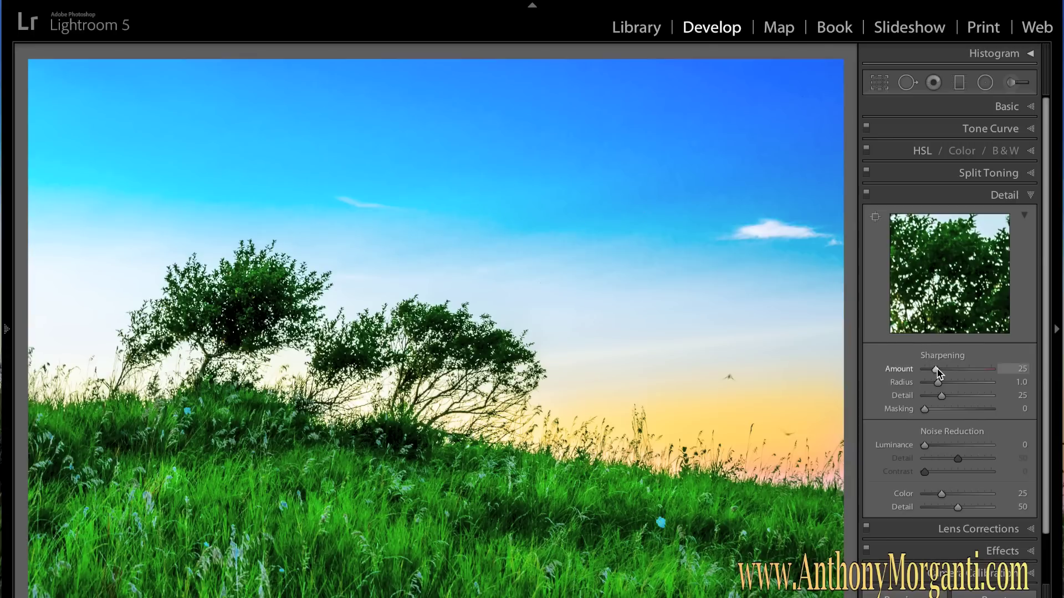
drag(937, 371, 955, 369)
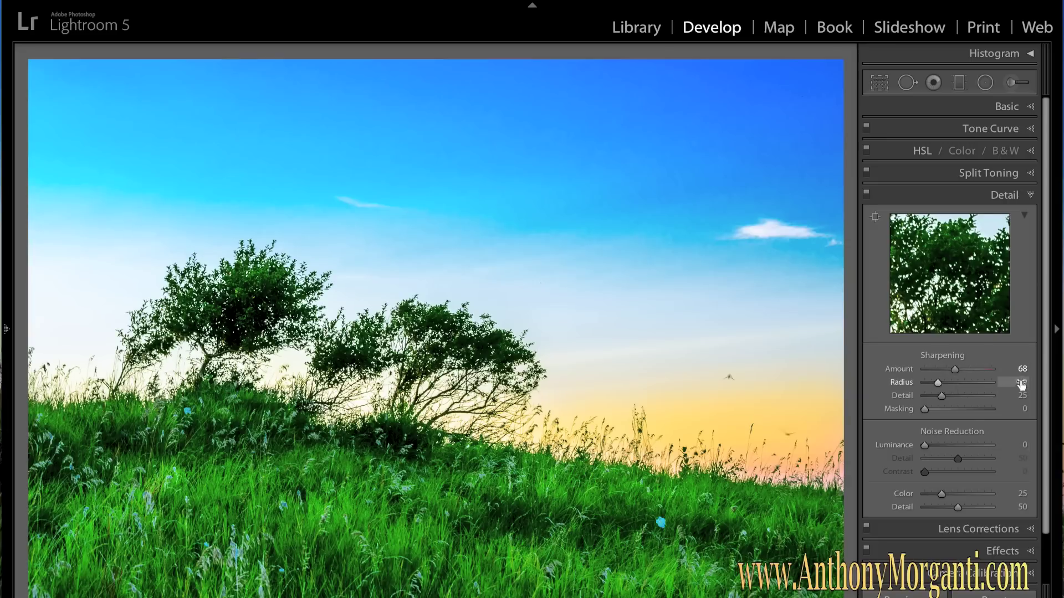
drag(924, 446, 952, 448)
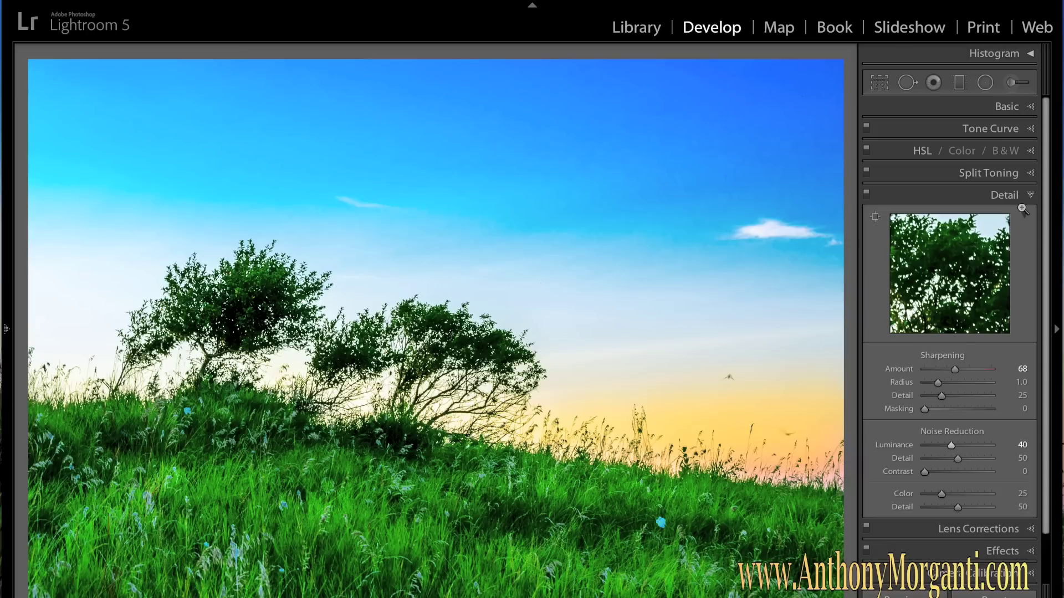
click(1031, 197)
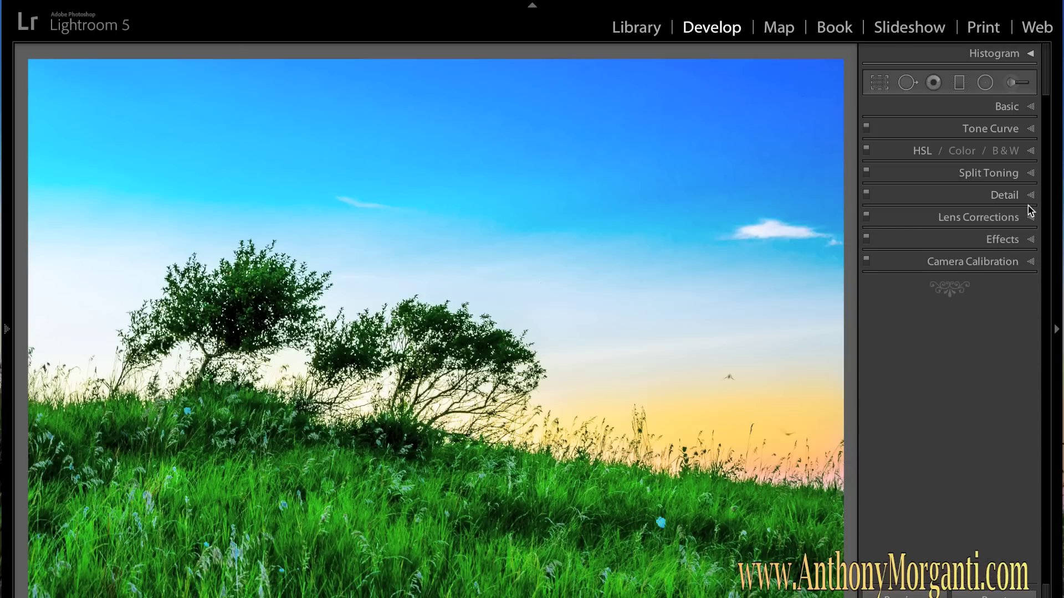
Darken the photo's edges with a Highlight Priority post-crop vignette at an Amount of -18
click(1029, 242)
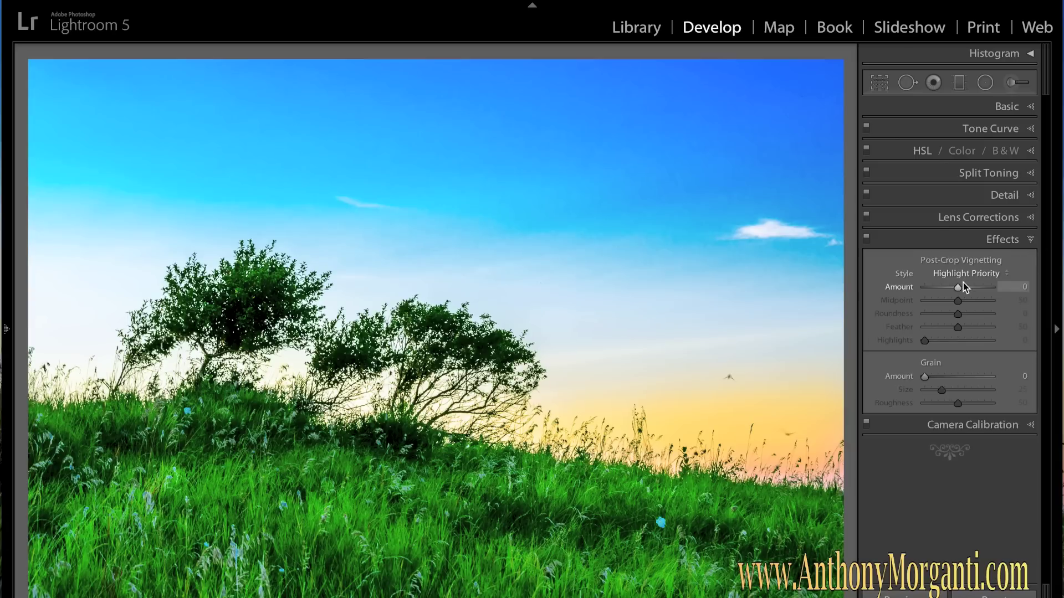
drag(959, 287, 952, 285)
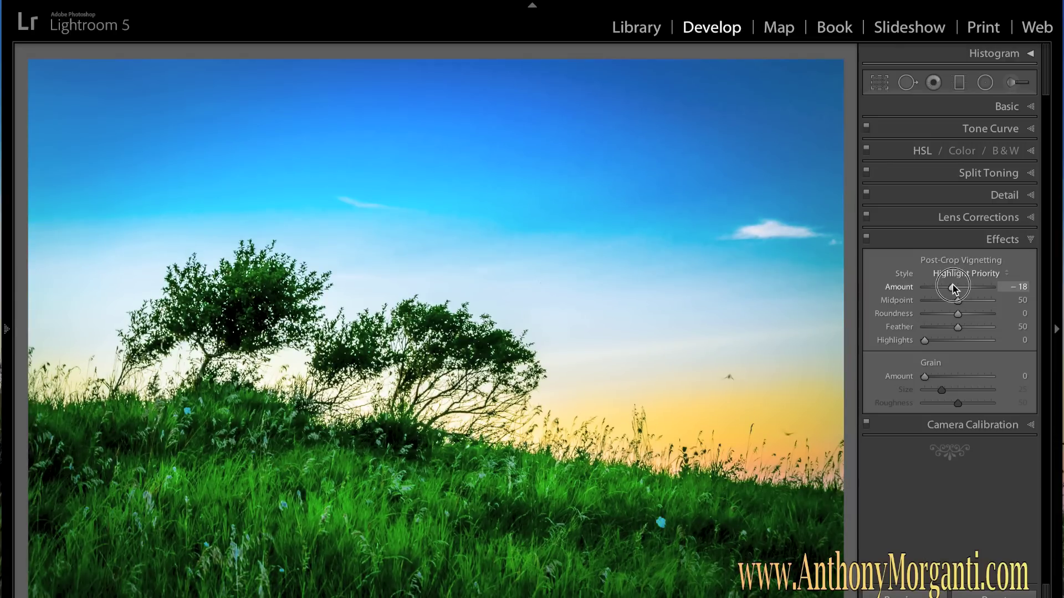
drag(953, 285, 953, 285)
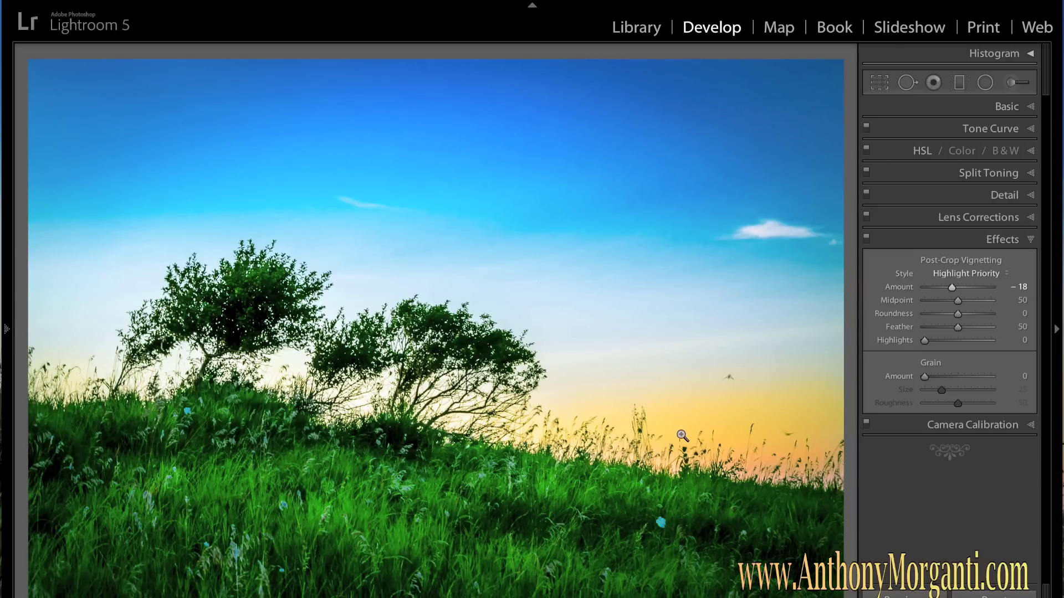
click(1032, 241)
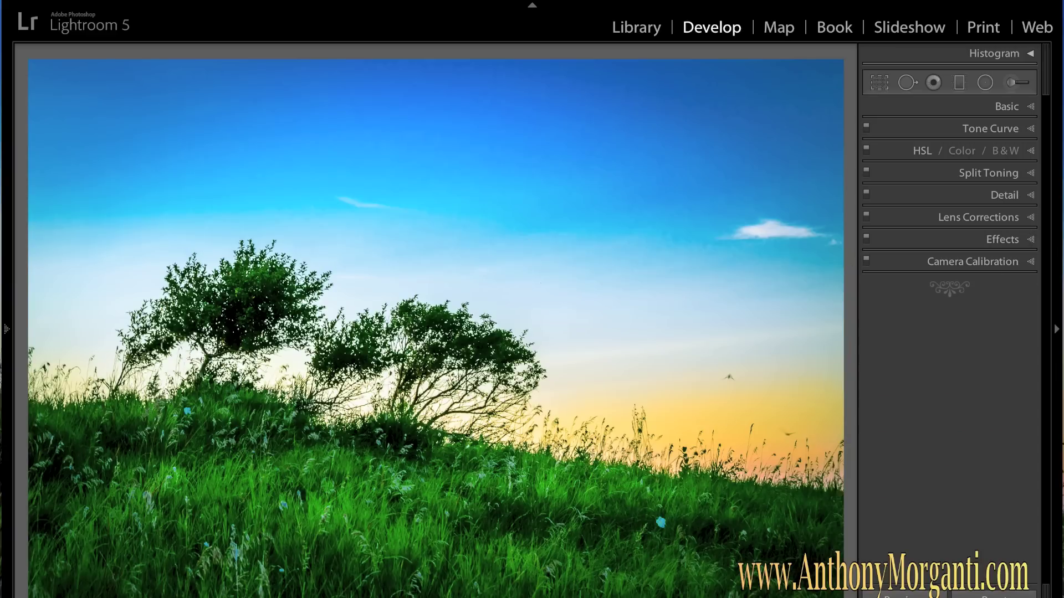
Compare the original and developed photo side by side, and alternate between the full-size before and after views
key(y)
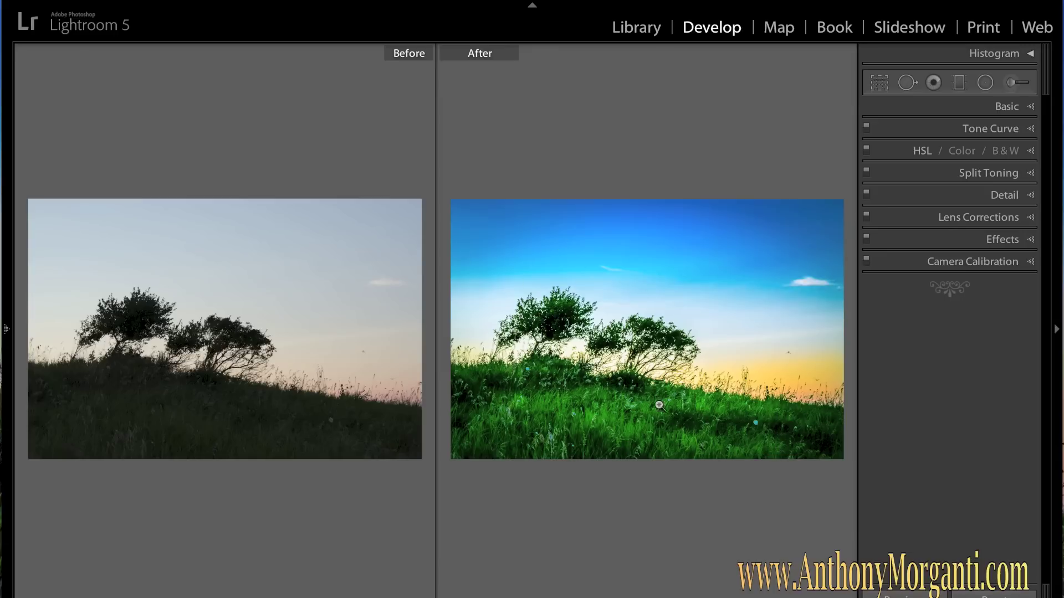
key(y)
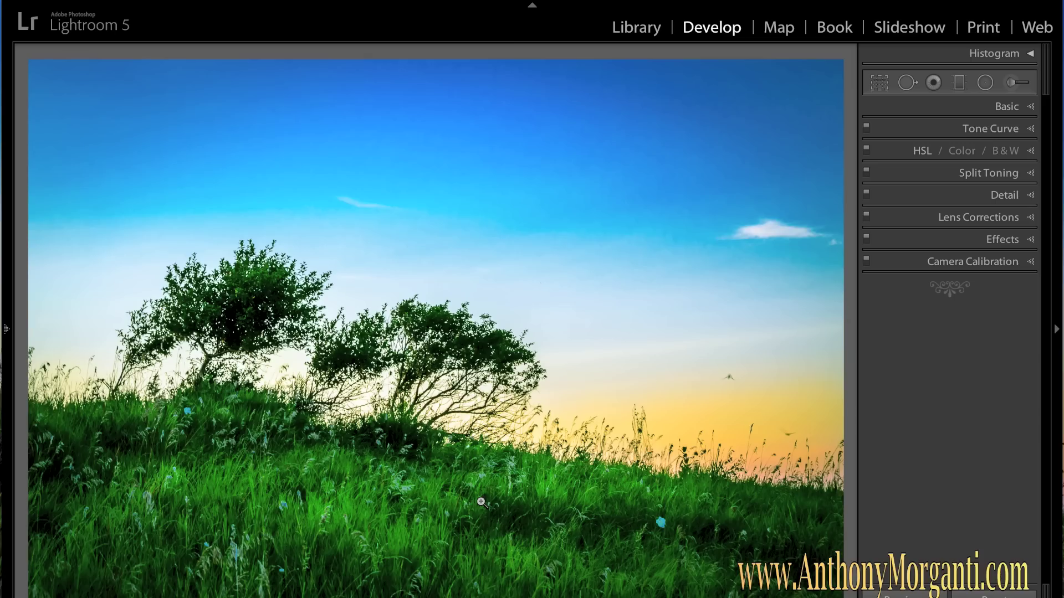
key(backslash)
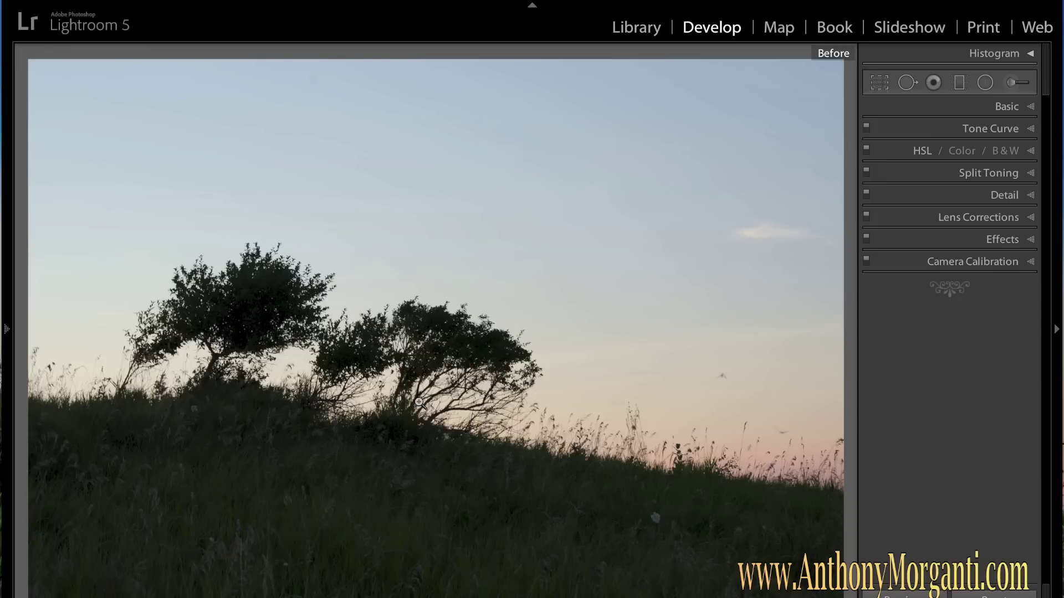
key(backslash)
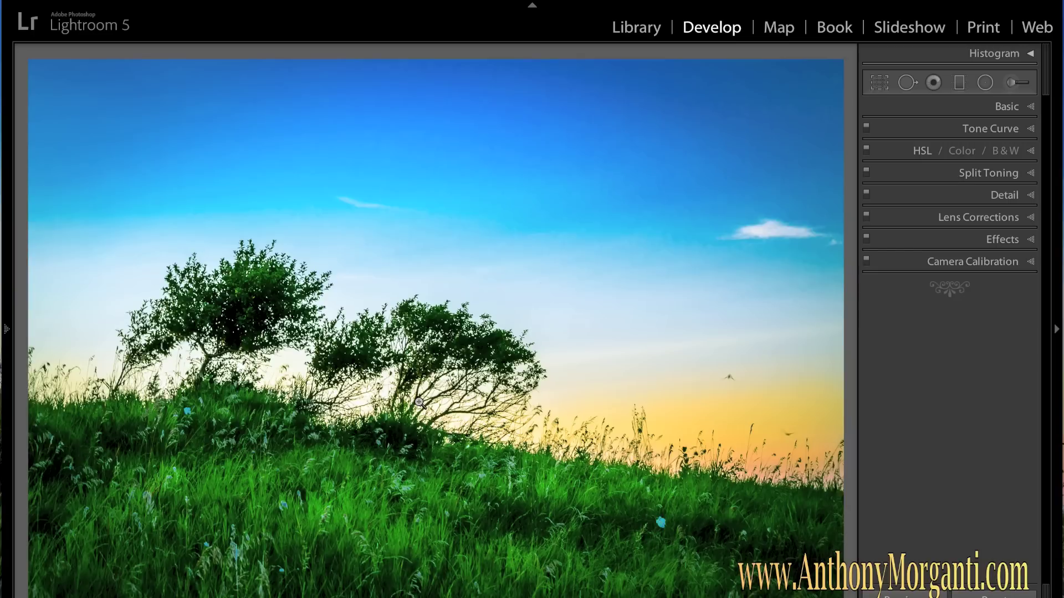
key(backslash)
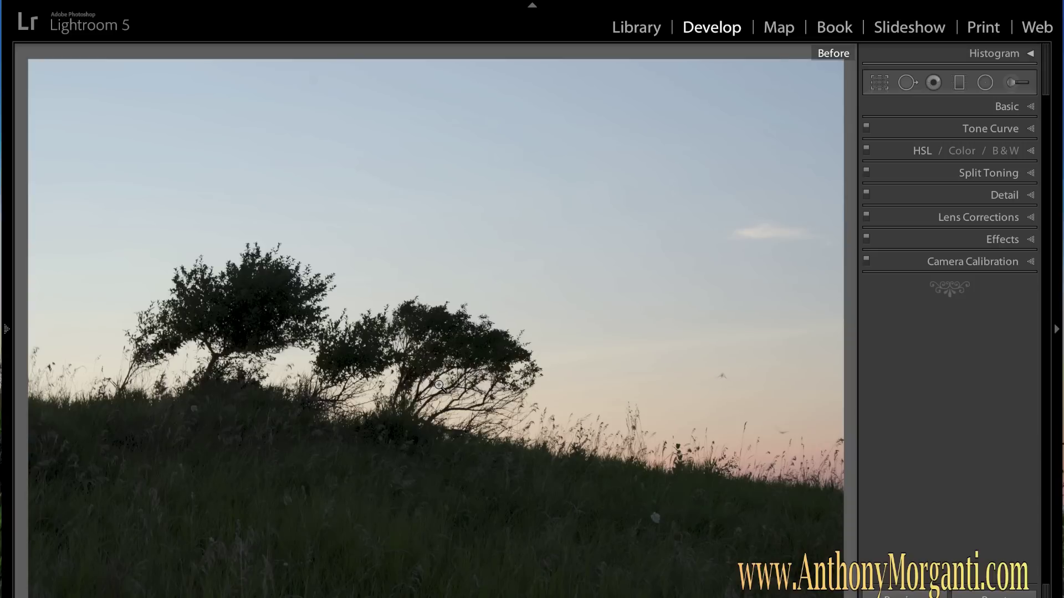
key(backslash)
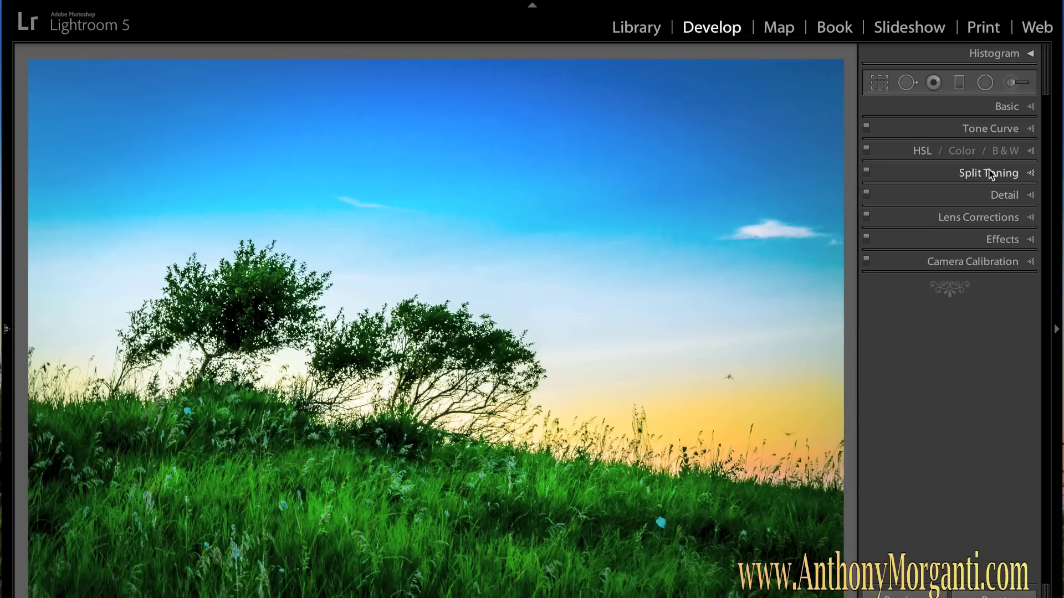
key(backslash)
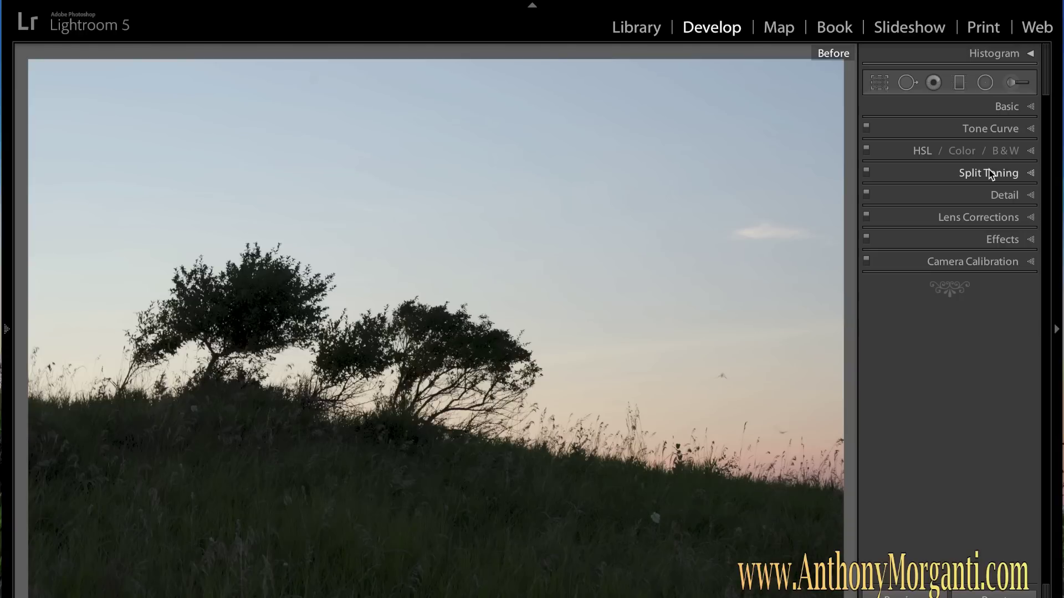
key(backslash)
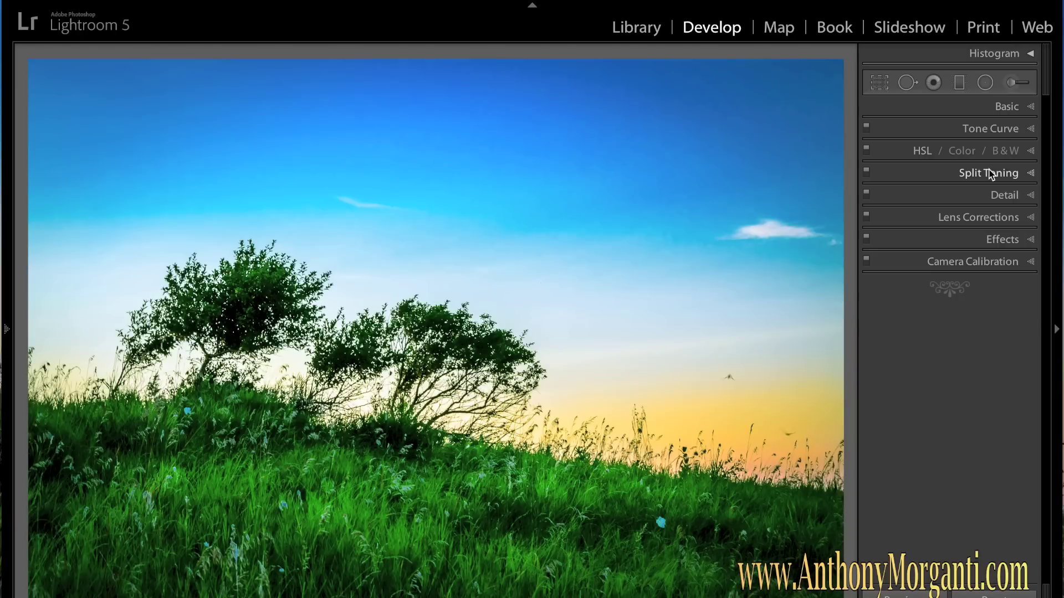